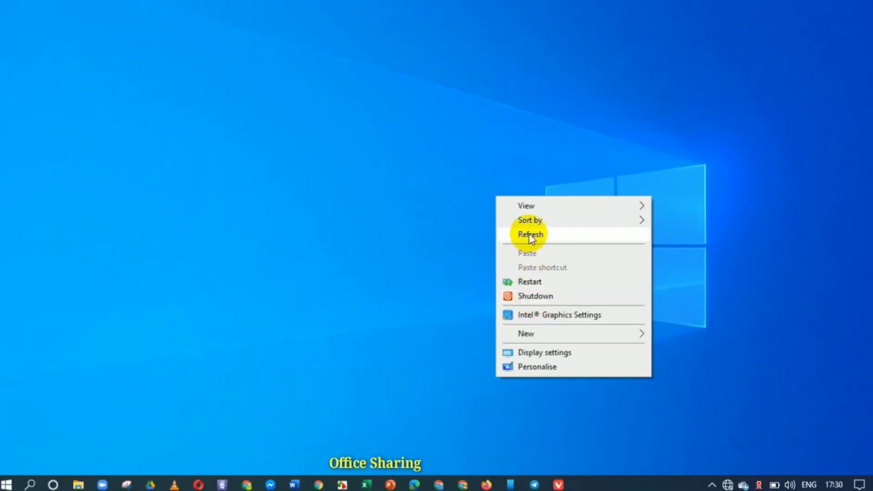
Refresh the desktop, search Windows for regedit and open Registry Editor
left_click(531, 235)
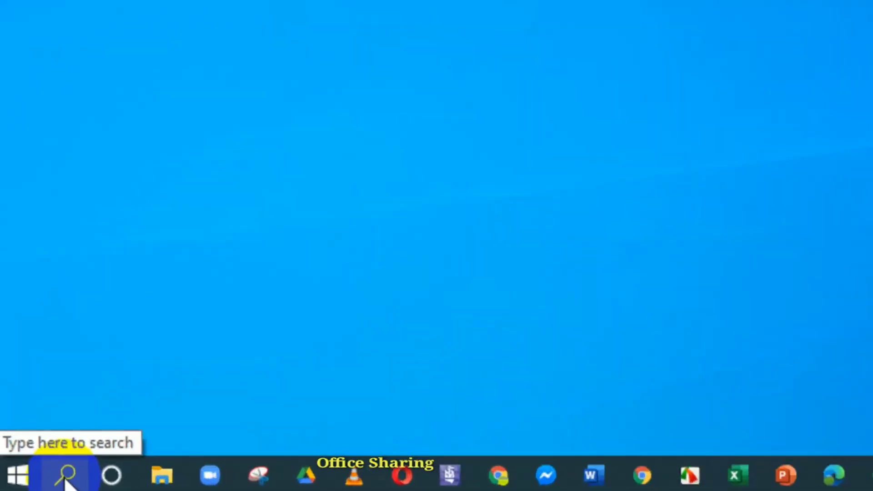
left_click(64, 480)
type("r")
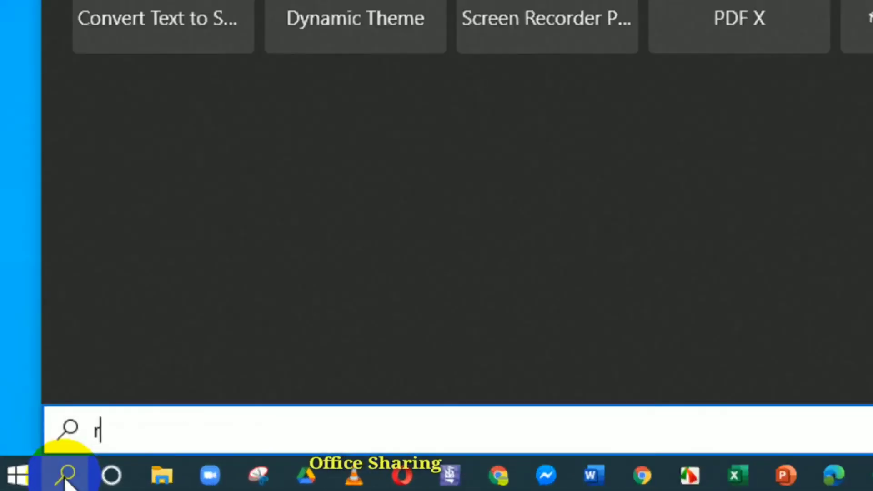
type("ege")
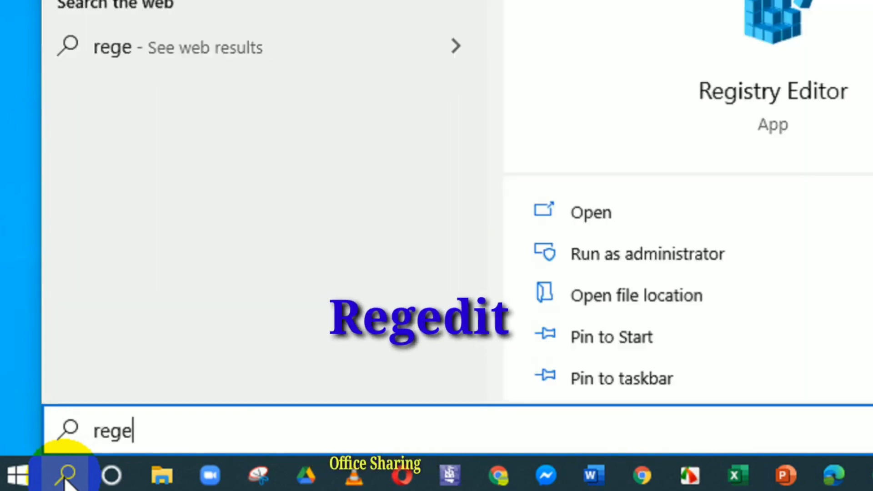
type("dit")
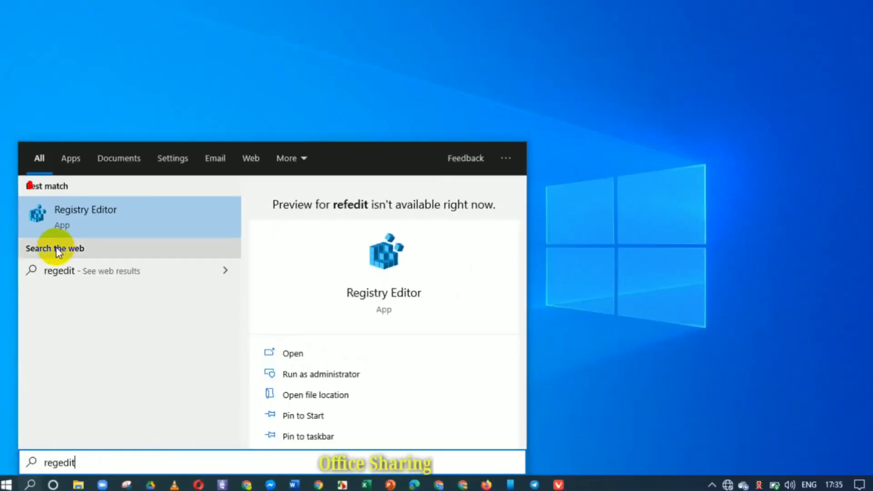
left_click(86, 219)
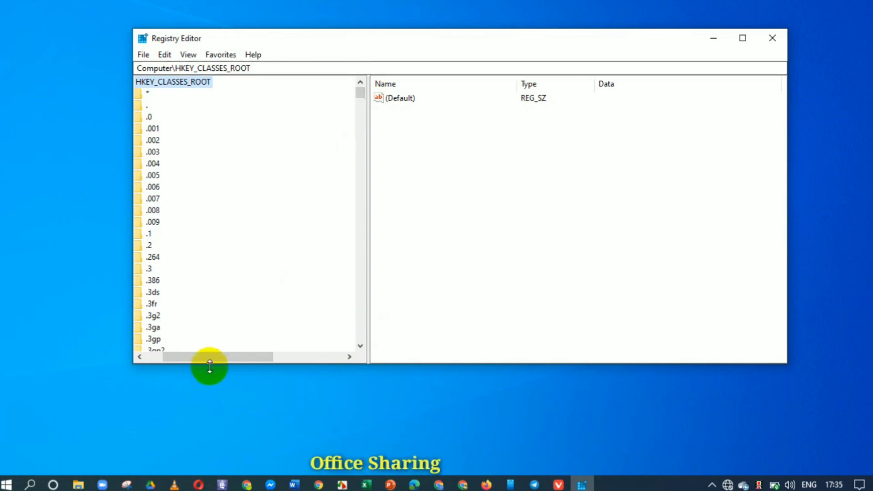
Collapse the HKEY_CLASSES_ROOT hive to reach the registry's top level, and expand it again
left_click_drag(213, 359, 166, 356)
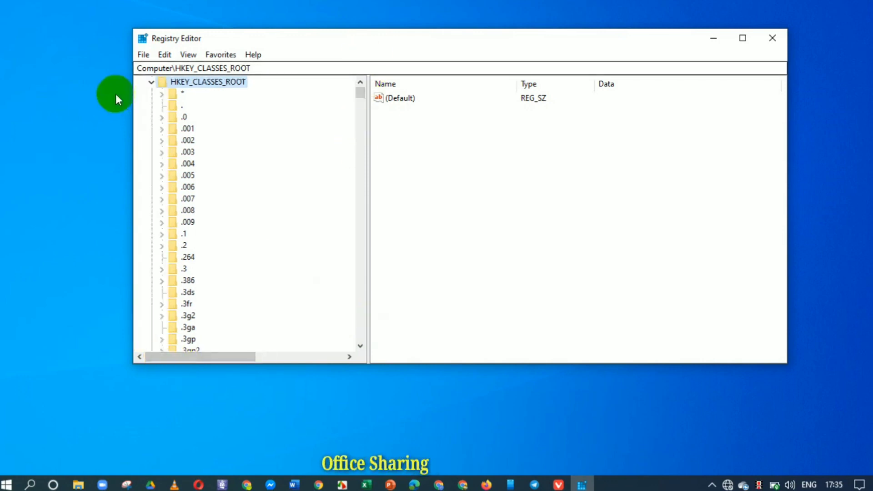
left_click(151, 83)
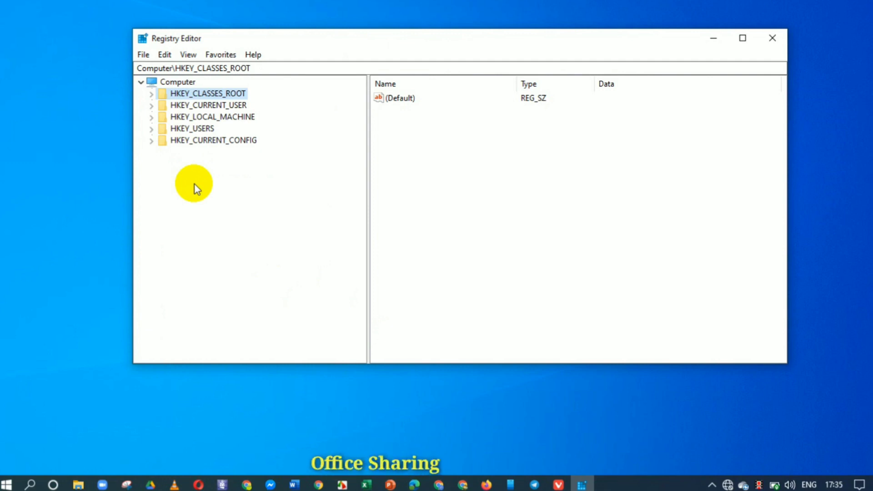
left_click(151, 97)
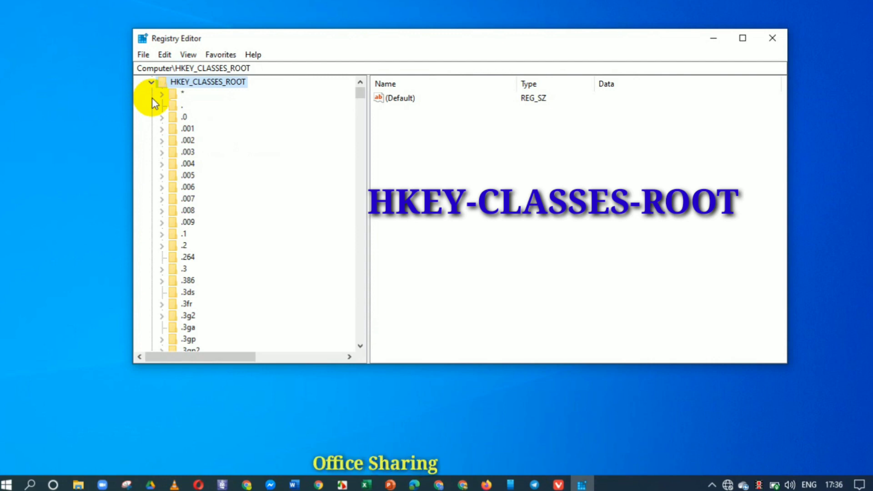
Expand DesktopBackground and its Shell subkey within HKEY_CLASSES_ROOT, and select the Shell key
left_click(360, 346)
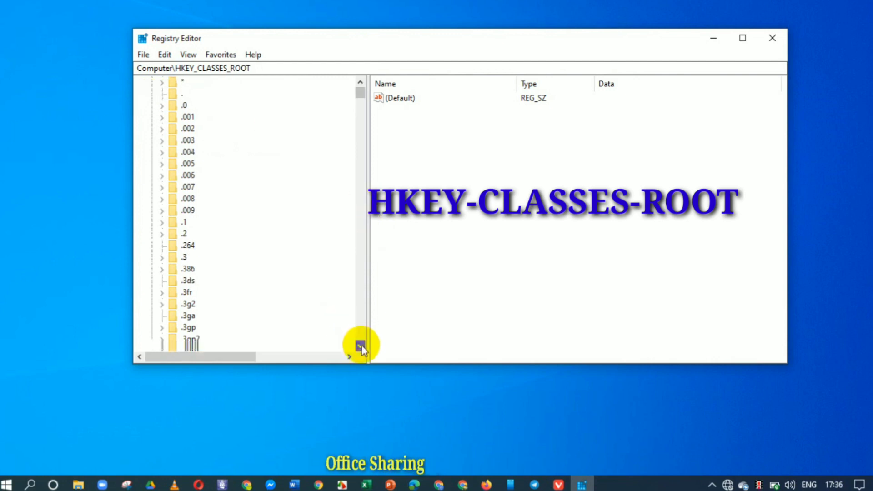
left_click(361, 345)
left_click(360, 346)
left_click_drag(360, 346, 360, 346)
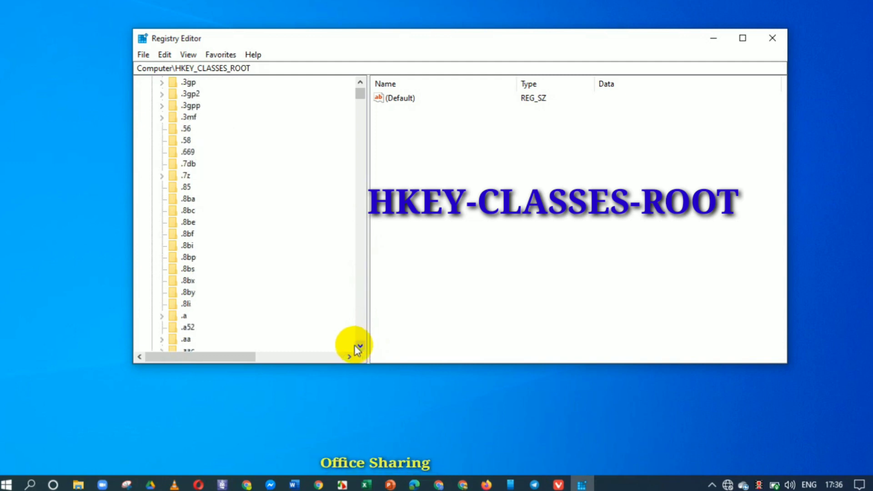
left_click(360, 347)
left_click(360, 346)
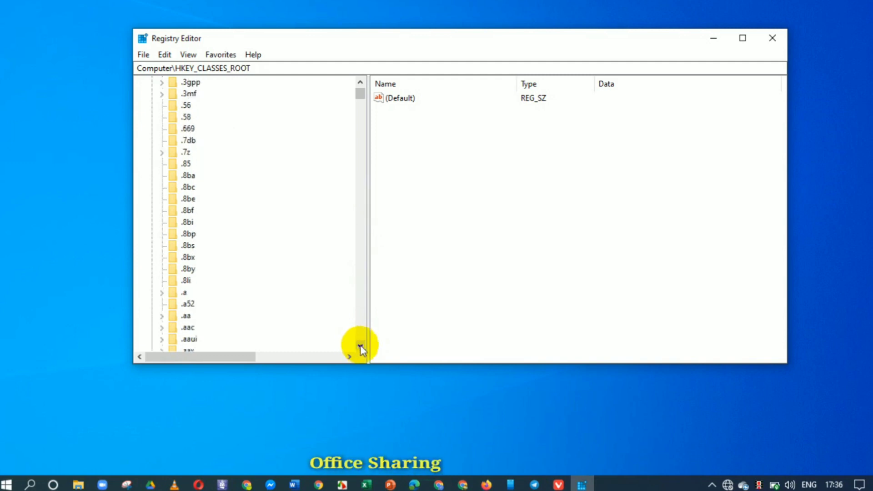
left_click_drag(360, 347, 360, 346)
left_click_drag(361, 97, 363, 170)
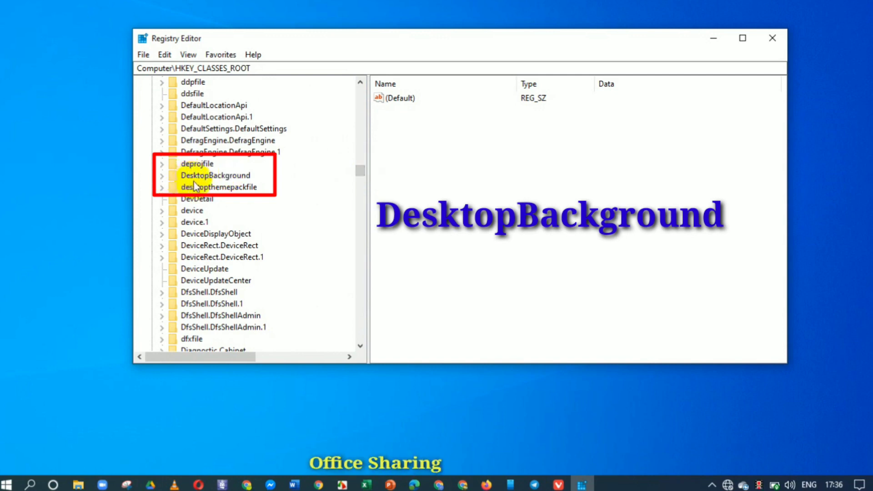
left_click(162, 176)
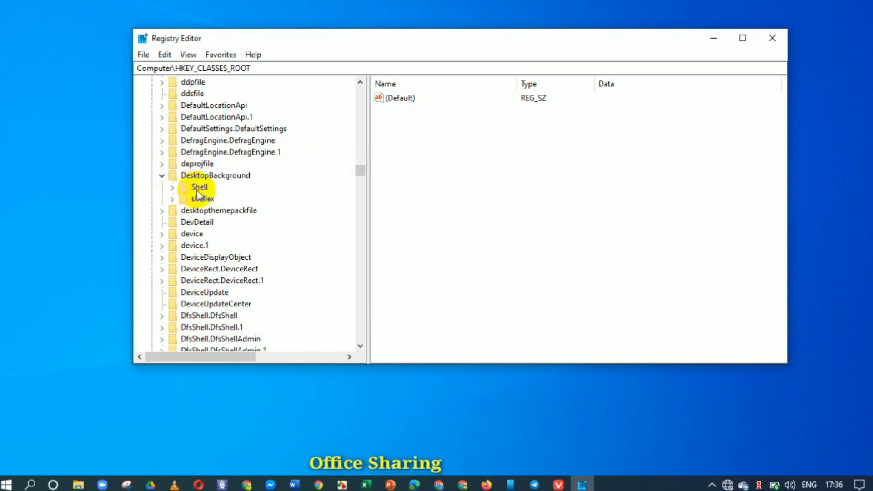
left_click(171, 190)
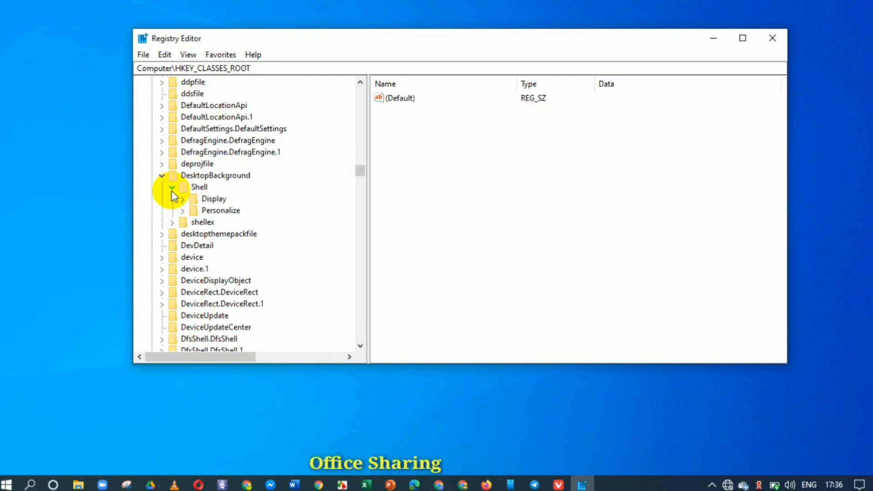
left_click(200, 188)
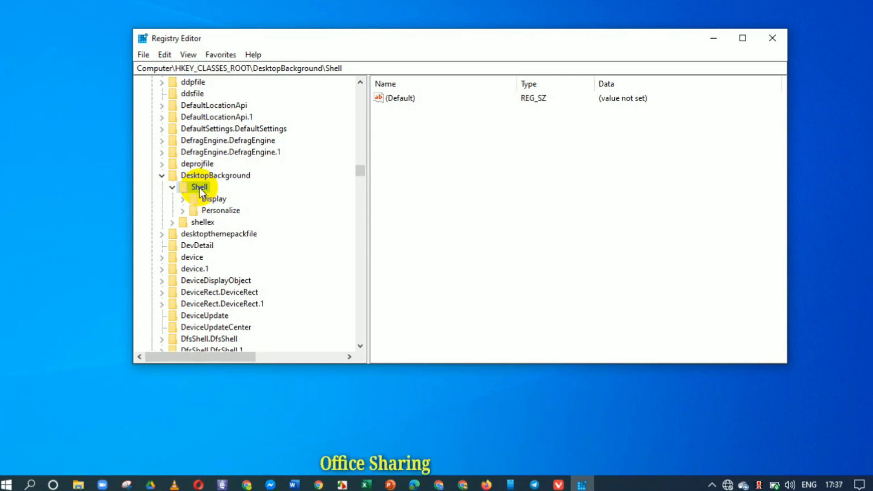
Create a new key named Shutdown under the DesktopBackground Shell key
right_click(200, 190)
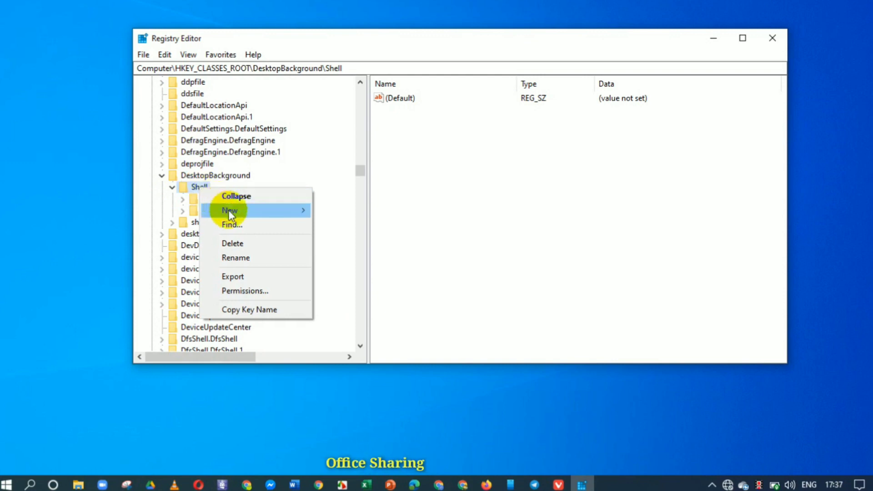
mouse_move(228, 210)
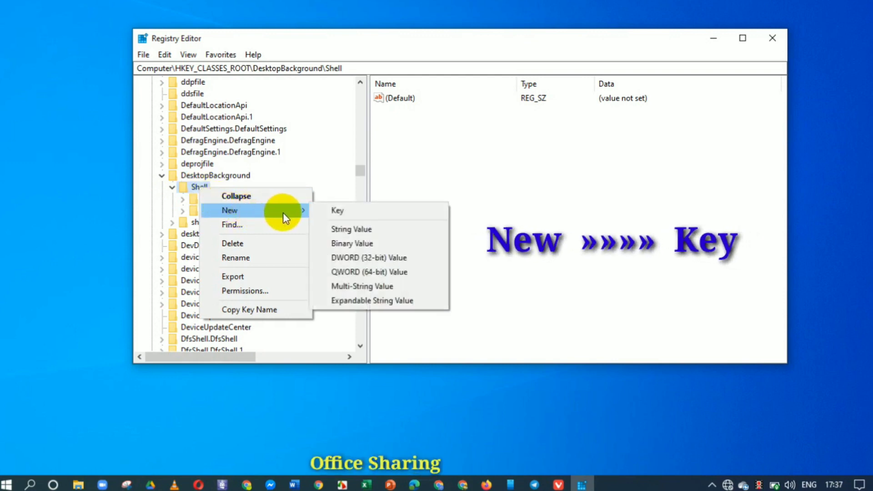
left_click(338, 213)
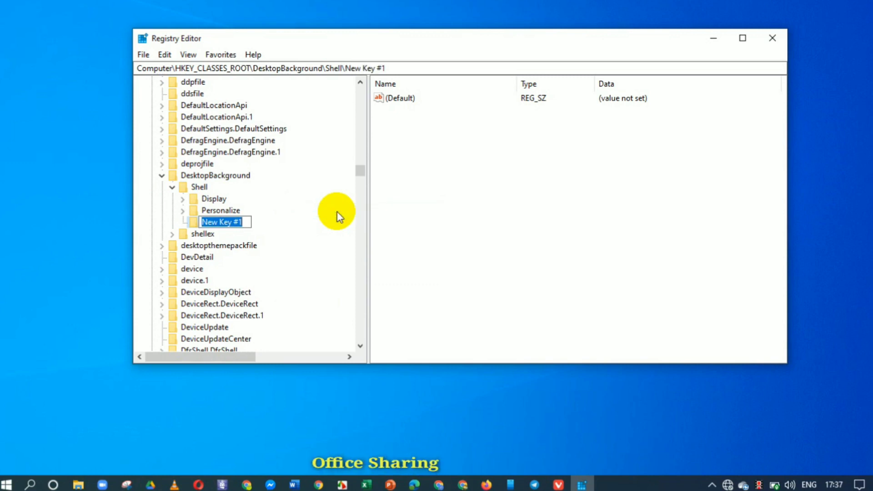
type("Sh")
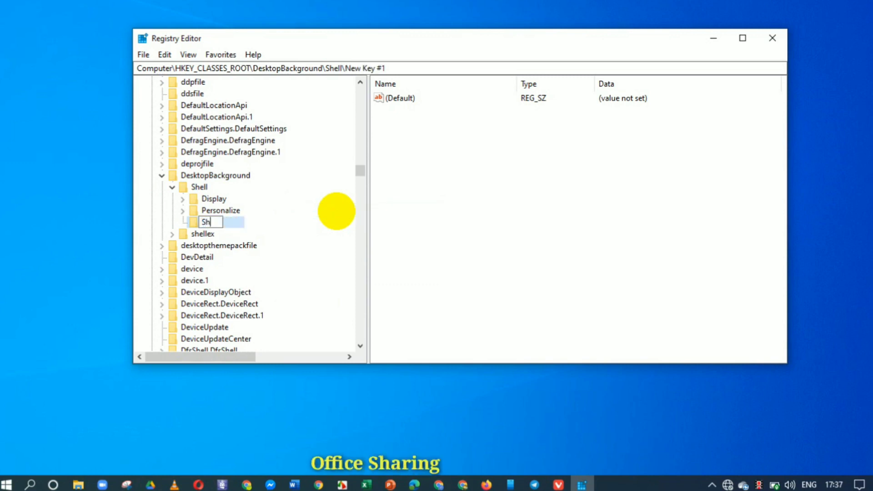
type("u")
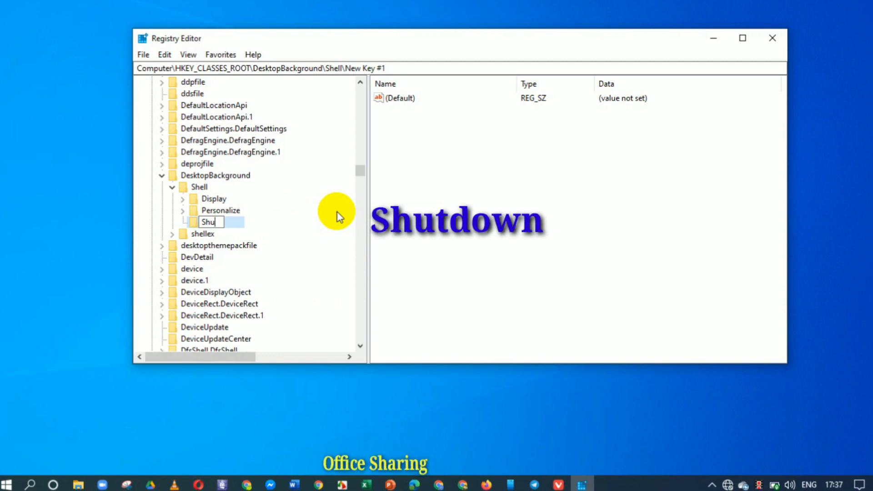
type("t")
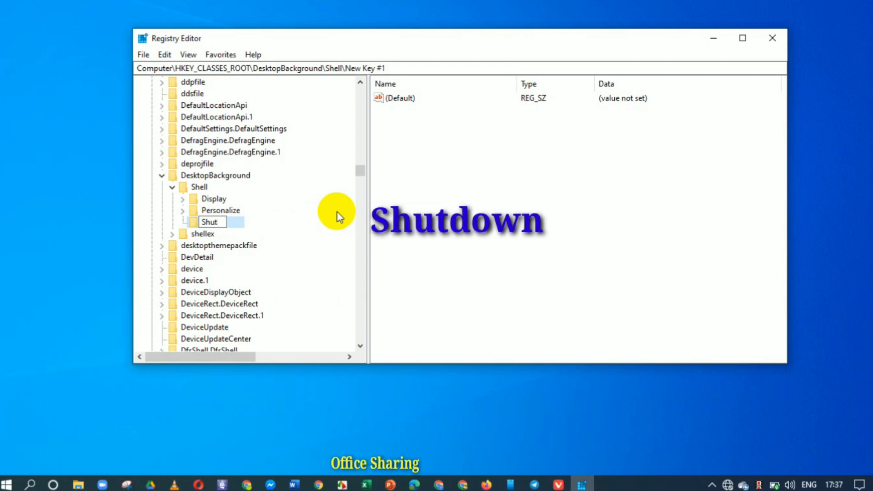
type("dow")
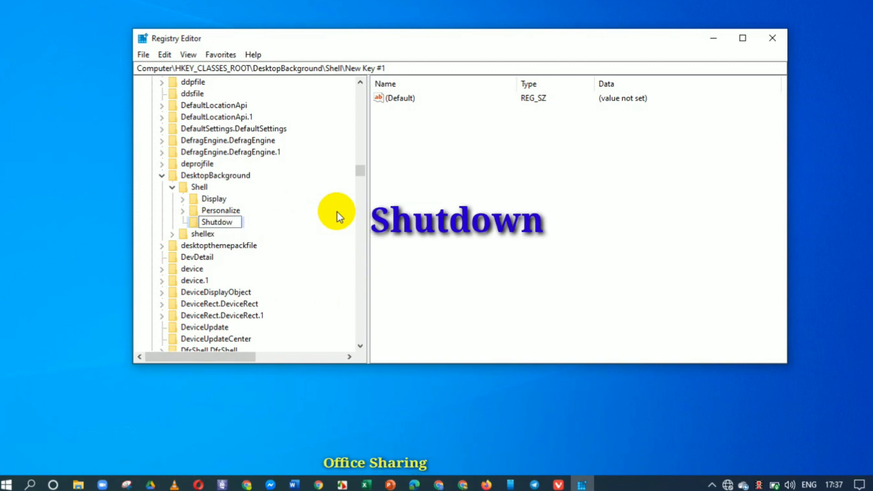
type("n")
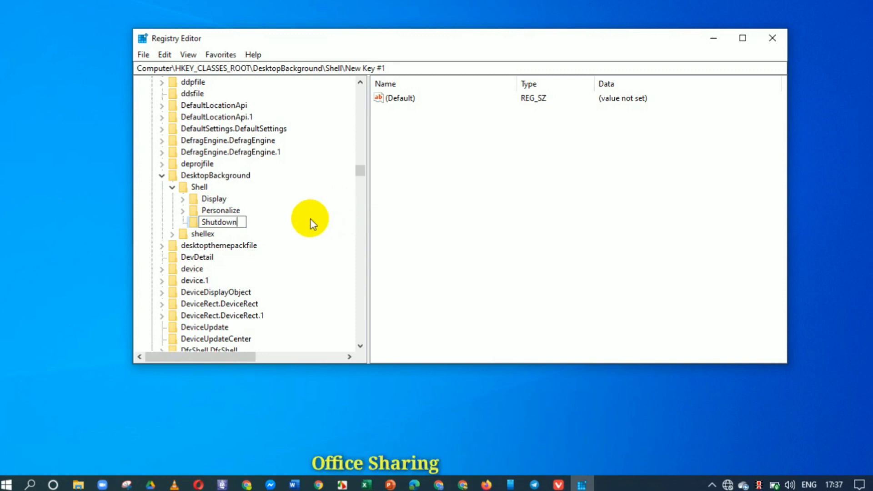
key("Return")
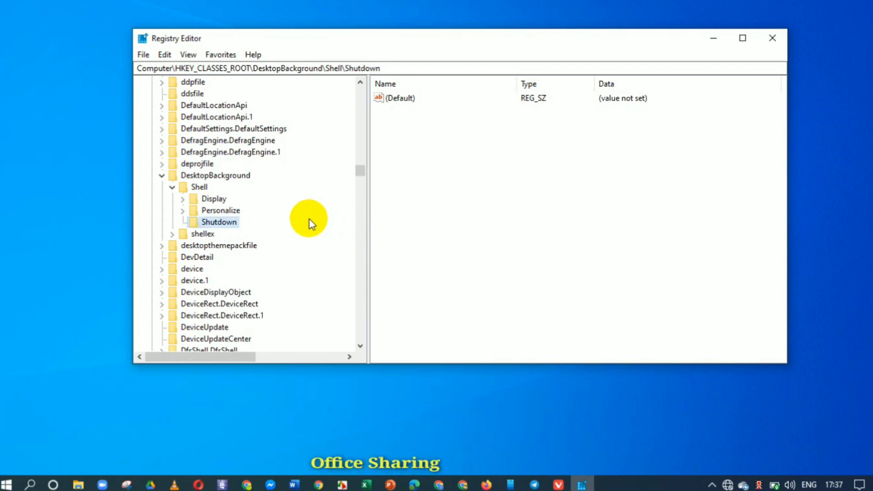
Create a new subkey named Command under the Shutdown key
right_click(222, 223)
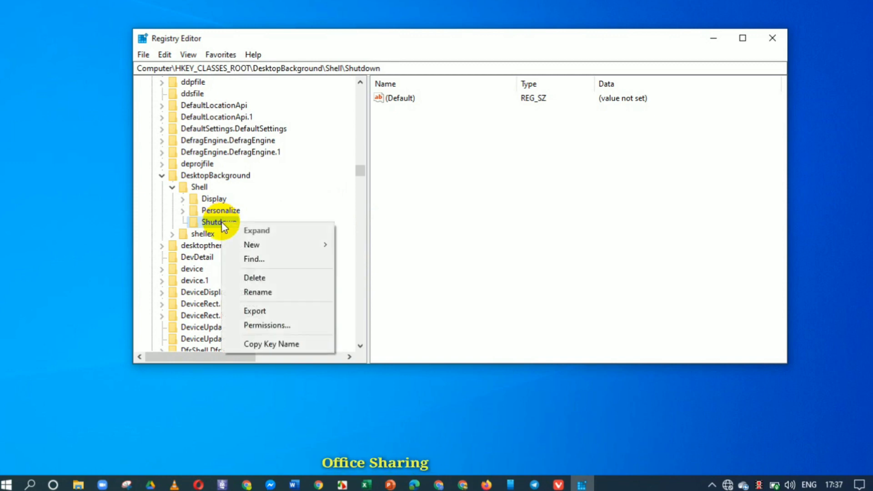
mouse_move(261, 244)
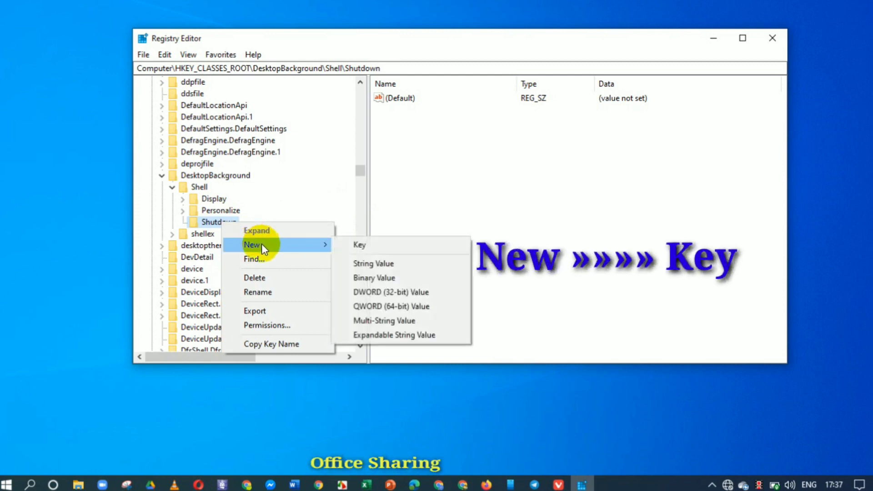
left_click(363, 248)
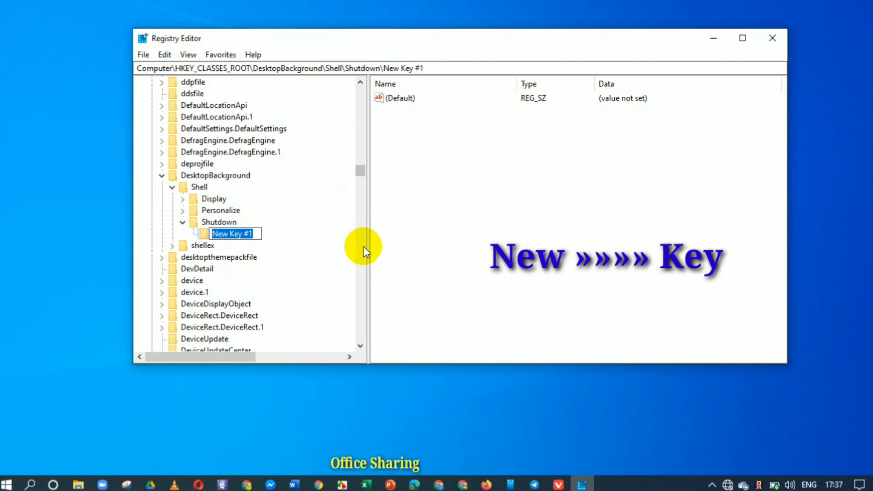
type("Co")
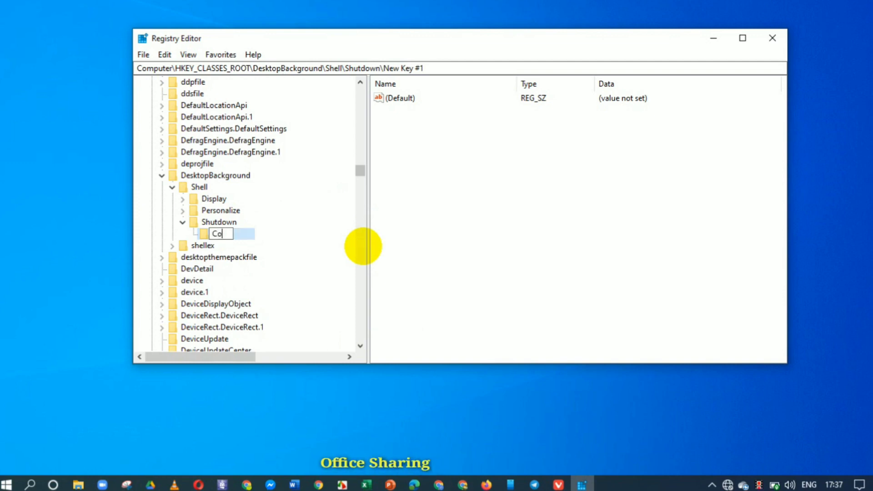
type("mmand")
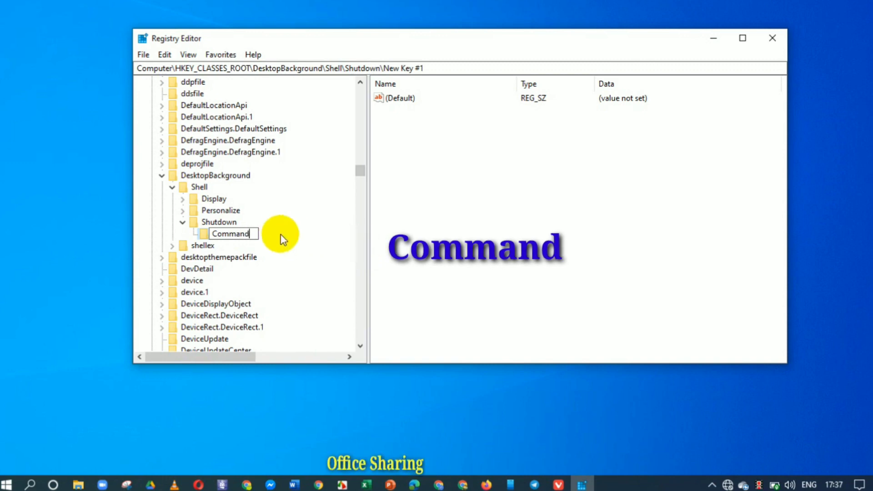
key("Return")
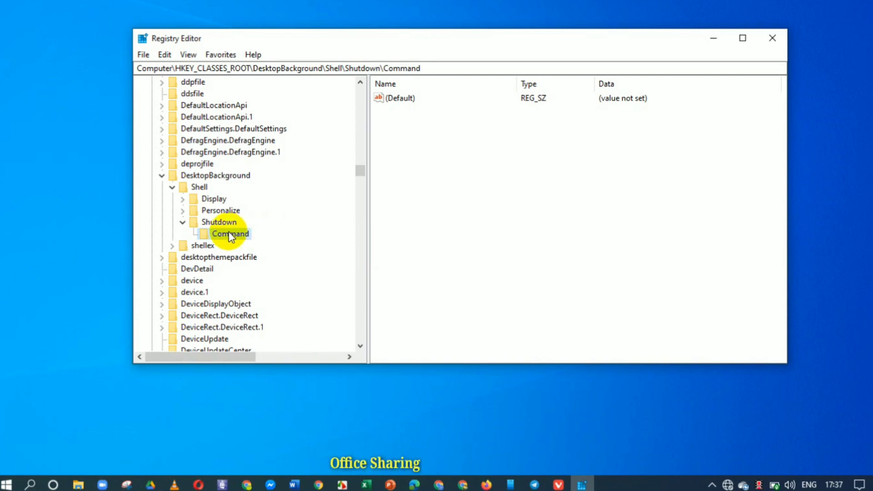
Set the Command key's (Default) value data to "shutdown -s -t 00 -f"
left_click(405, 100)
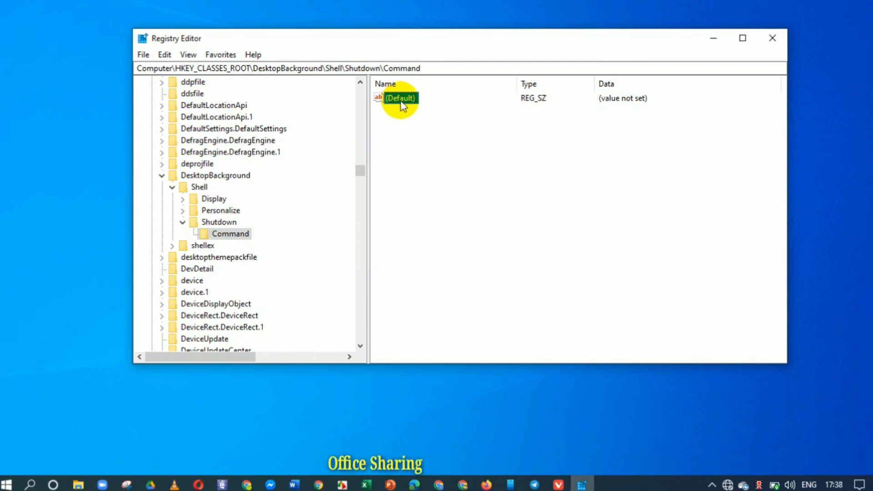
double_click(400, 99)
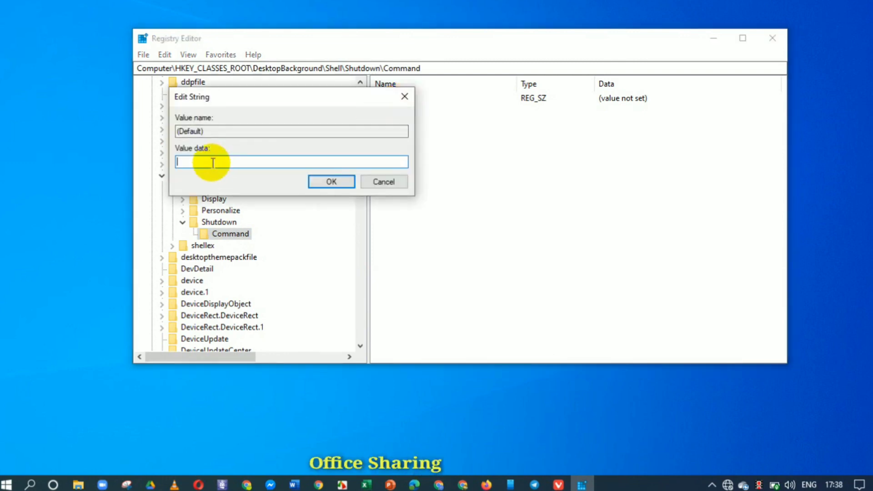
type("s")
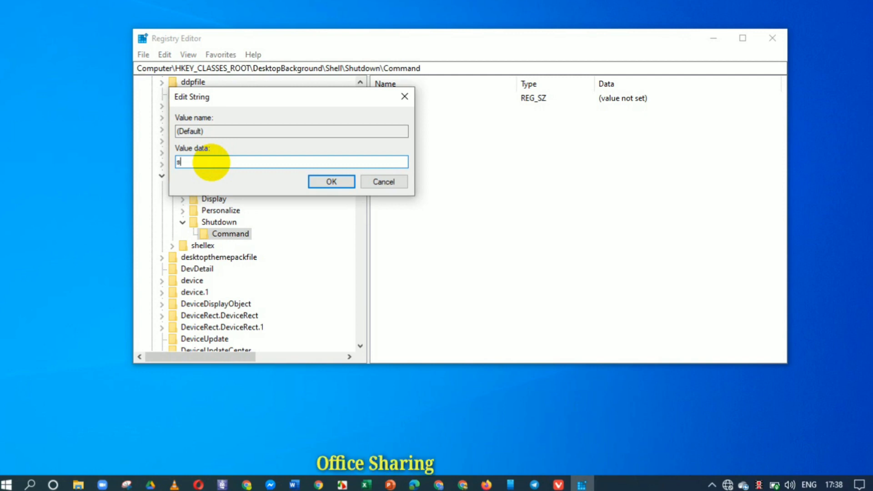
type("hu")
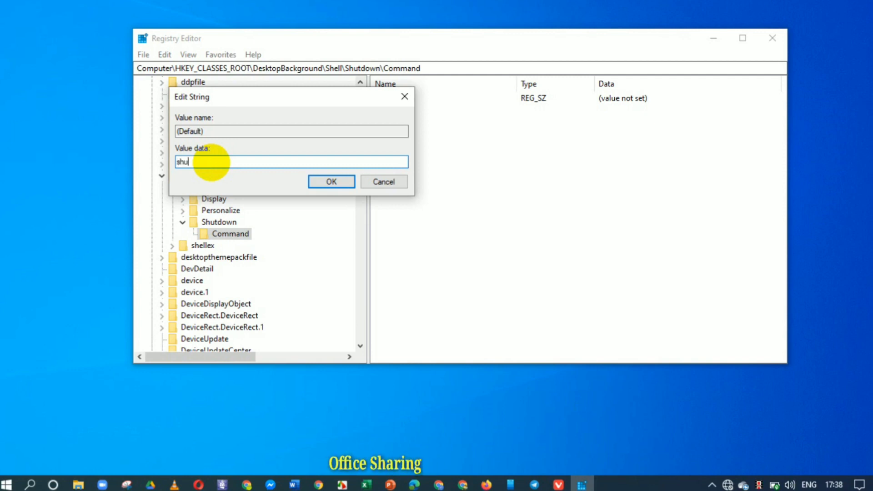
type("tdown")
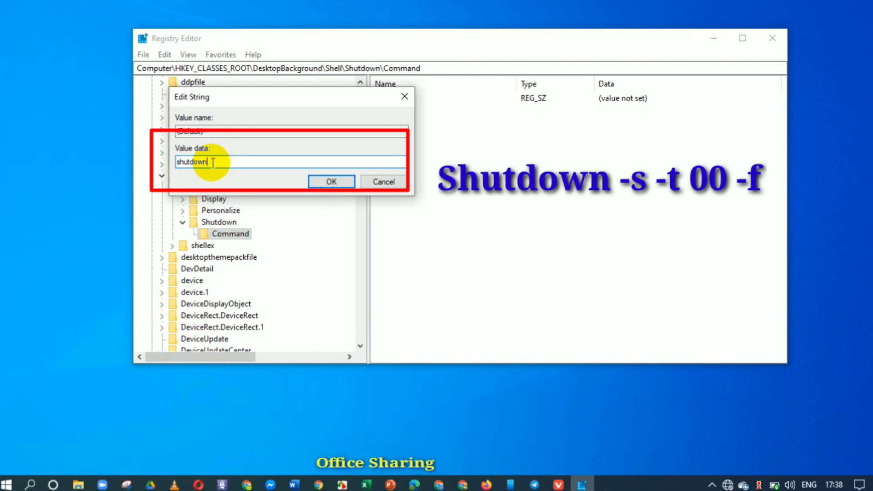
type(" -")
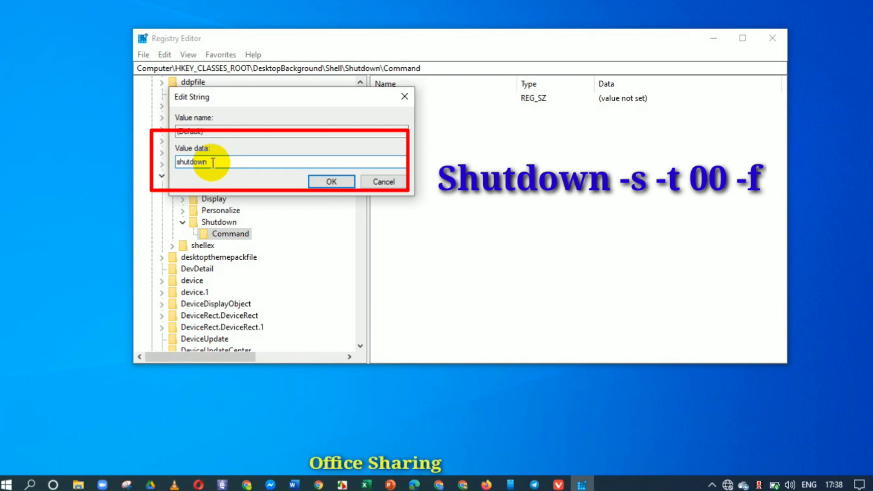
type("s ")
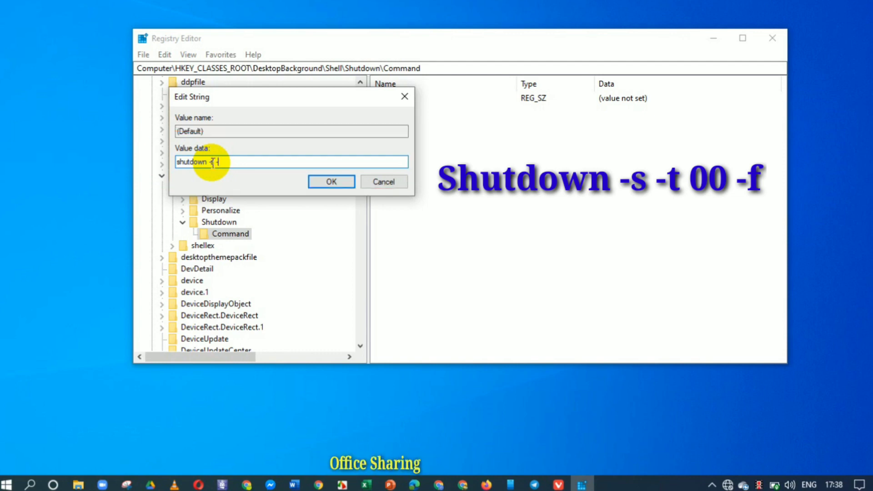
type("-t")
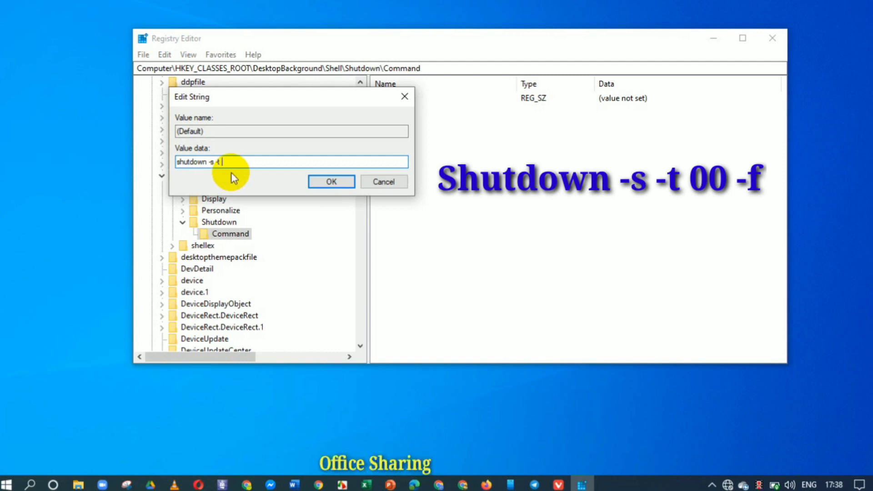
type("00")
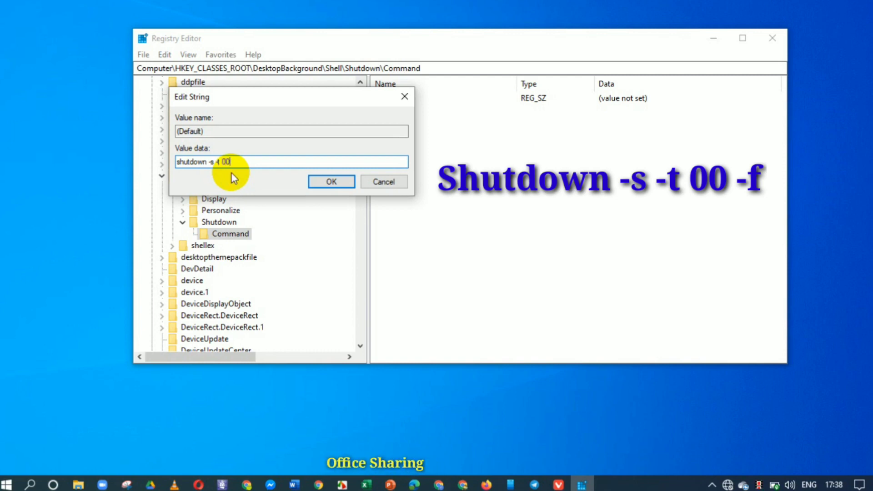
type(" -f")
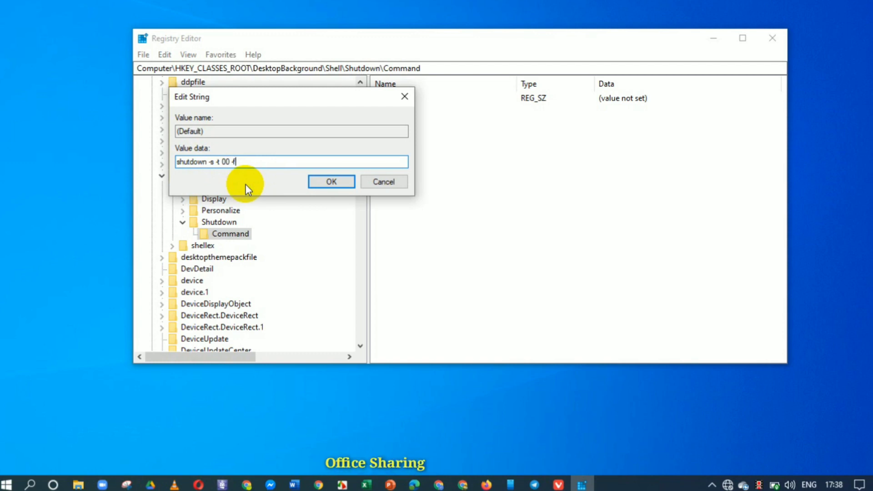
left_click(333, 183)
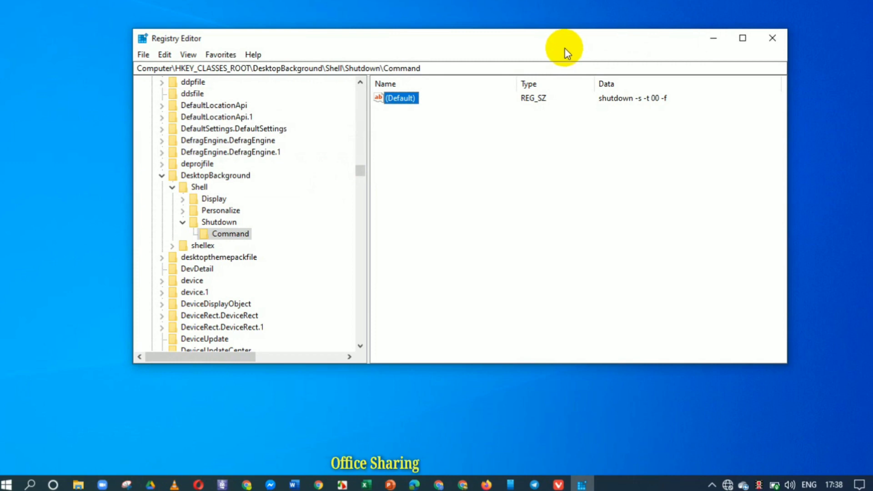
Move the Registry Editor window aside and inspect the desktop context menu for the Shutdown entry
left_click_drag(565, 48, 434, 55)
right_click(729, 102)
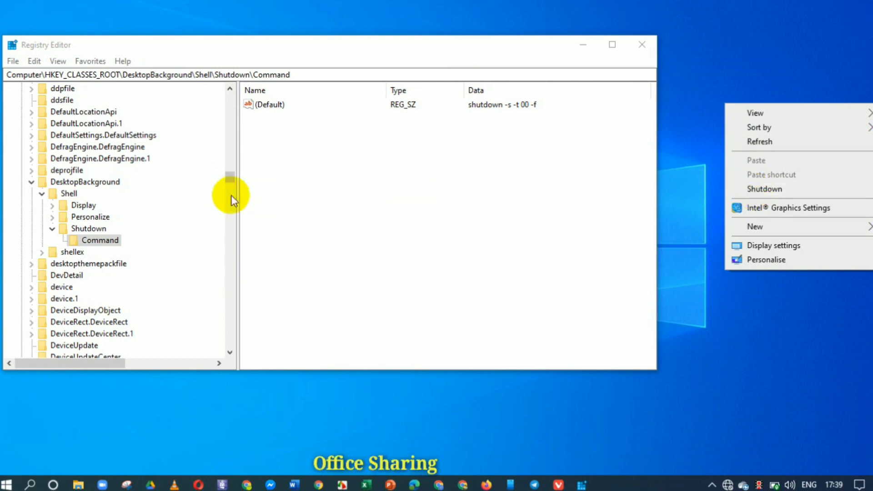
left_click(752, 144)
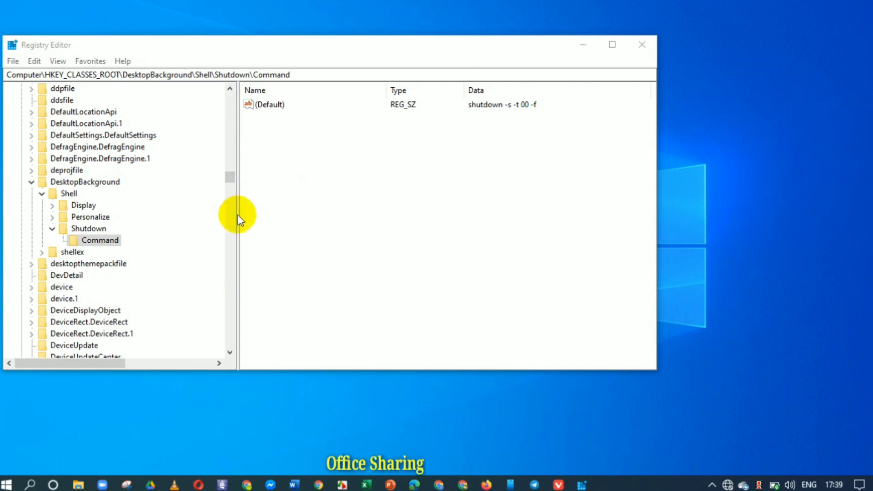
Create a new string value named "icon" in the Shutdown key
left_click(94, 227)
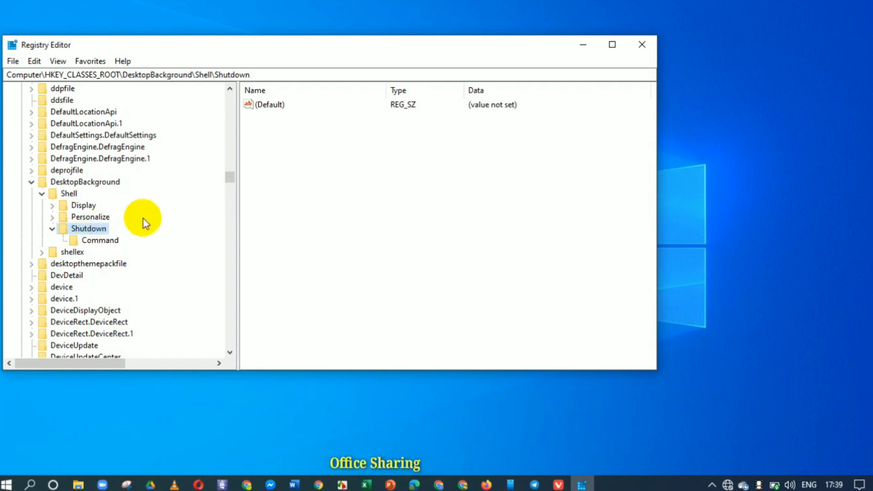
left_click(333, 191)
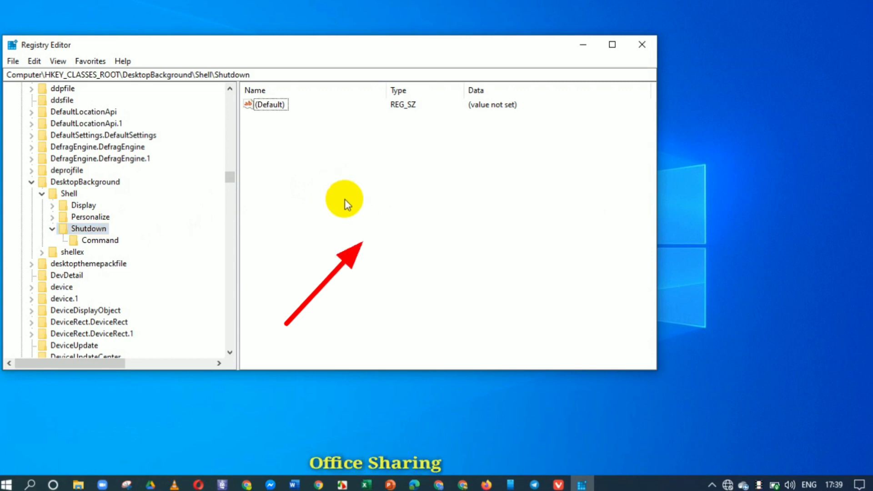
right_click(345, 200)
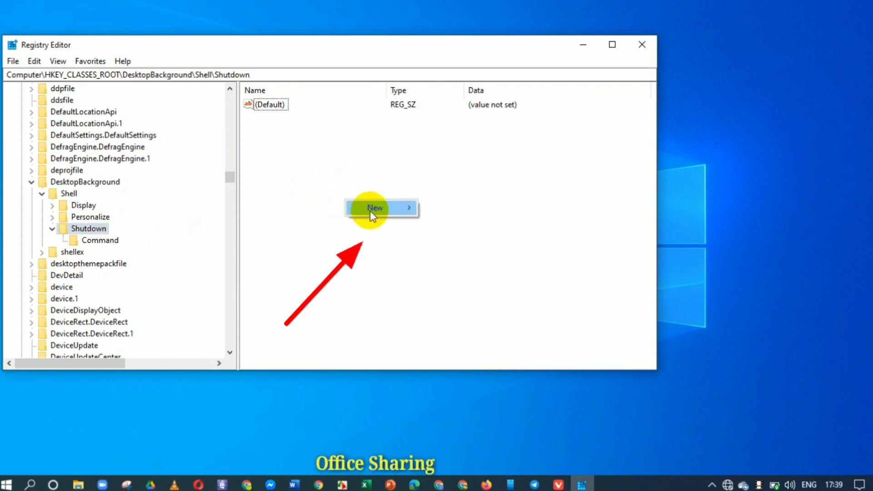
mouse_move(376, 213)
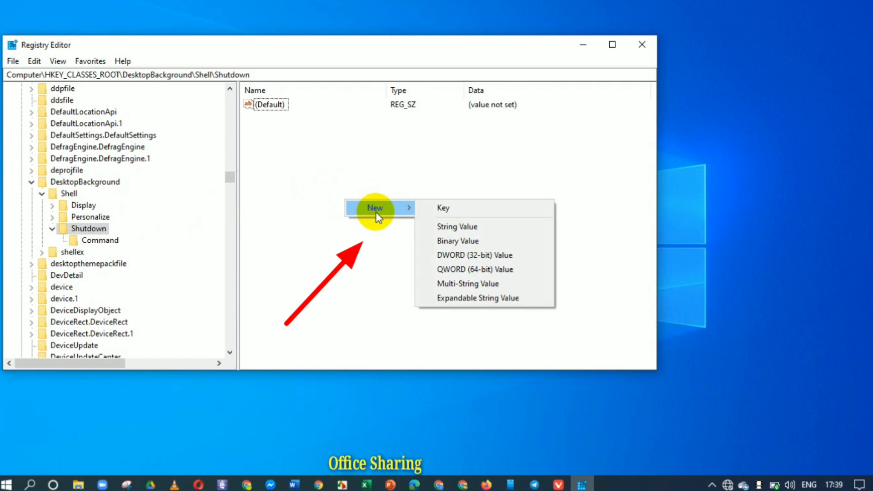
left_click(458, 227)
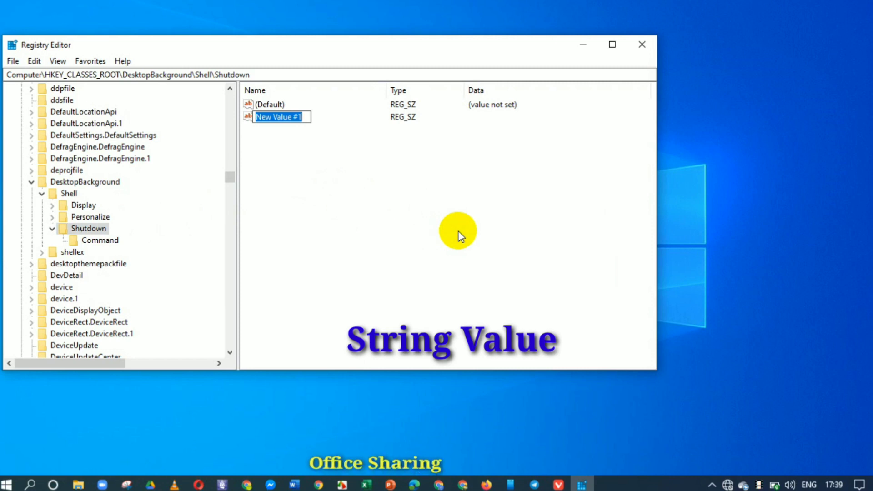
type("ic")
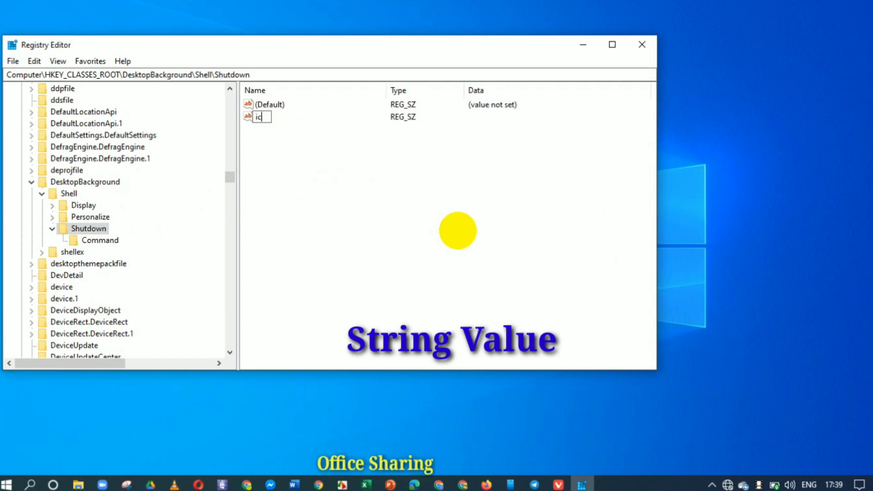
type("on")
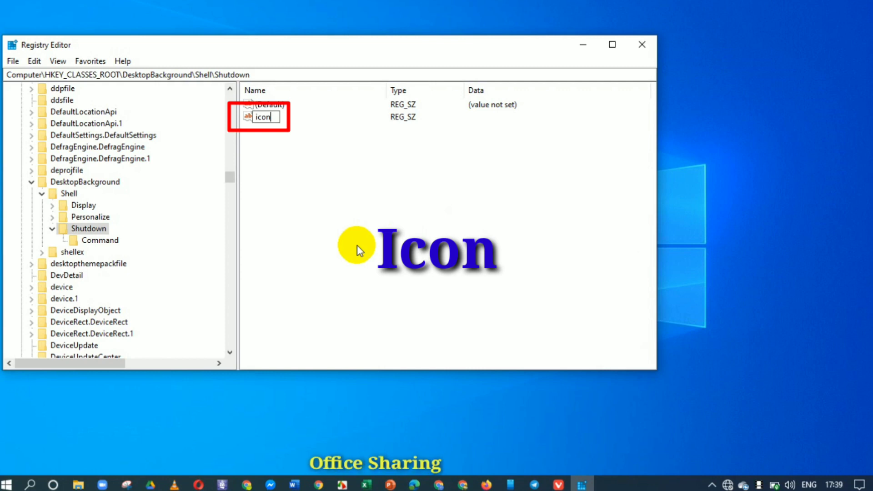
key("Return")
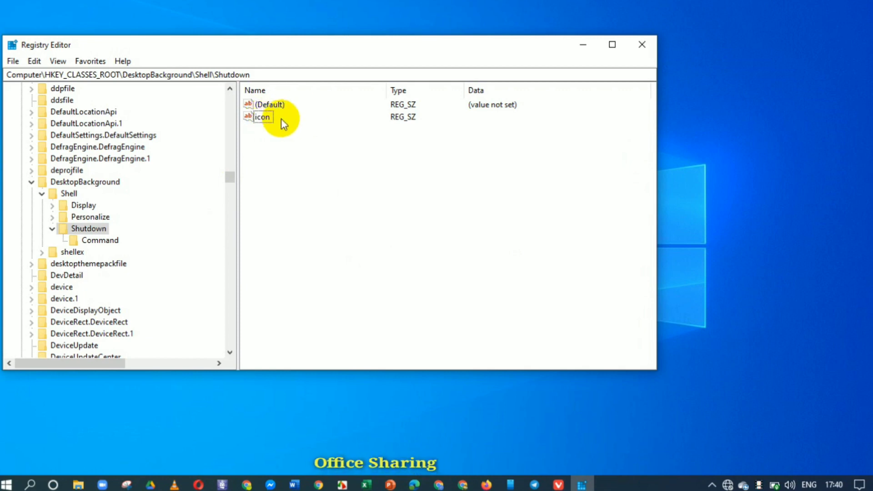
Set the icon string's value data to "shell32.dll,-28"
double_click(262, 117)
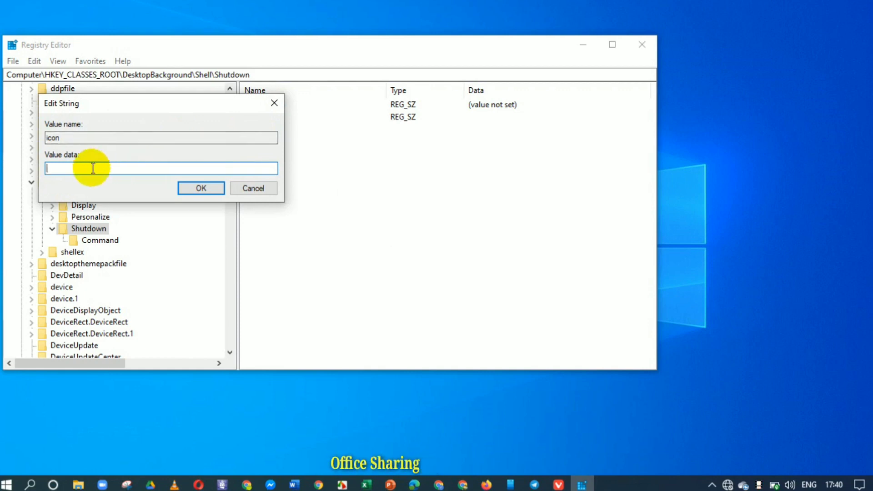
type("s")
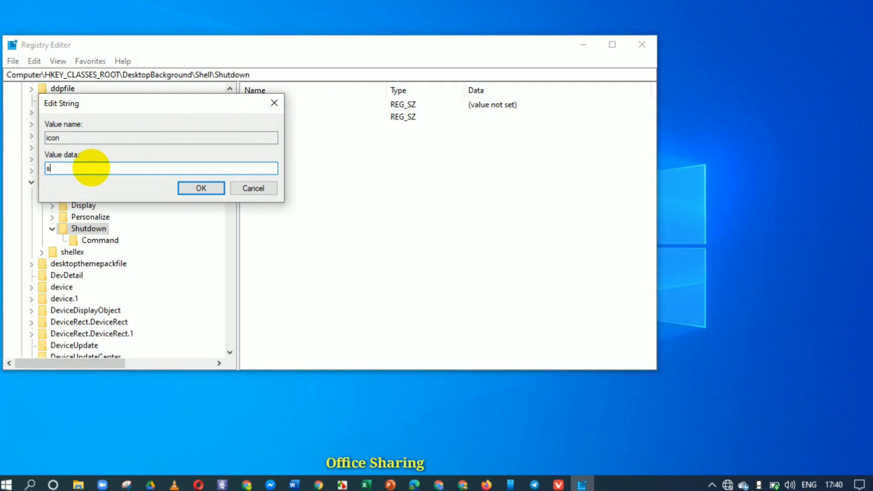
type("hell")
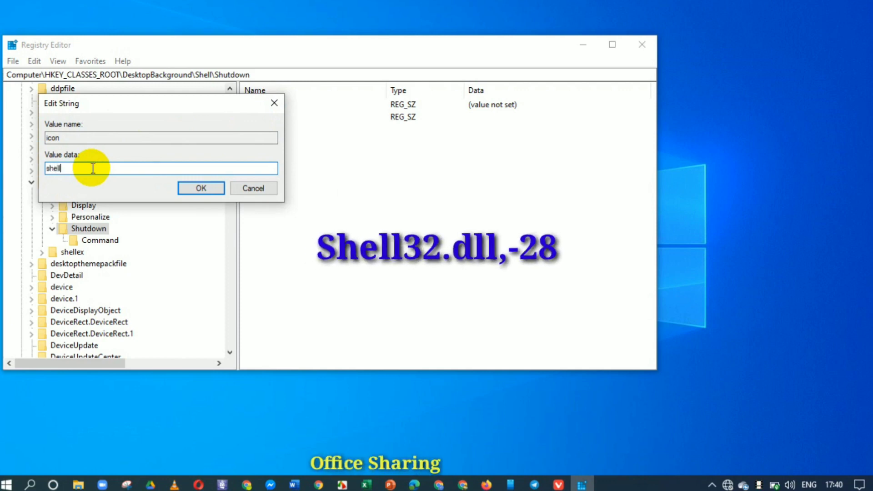
type("32")
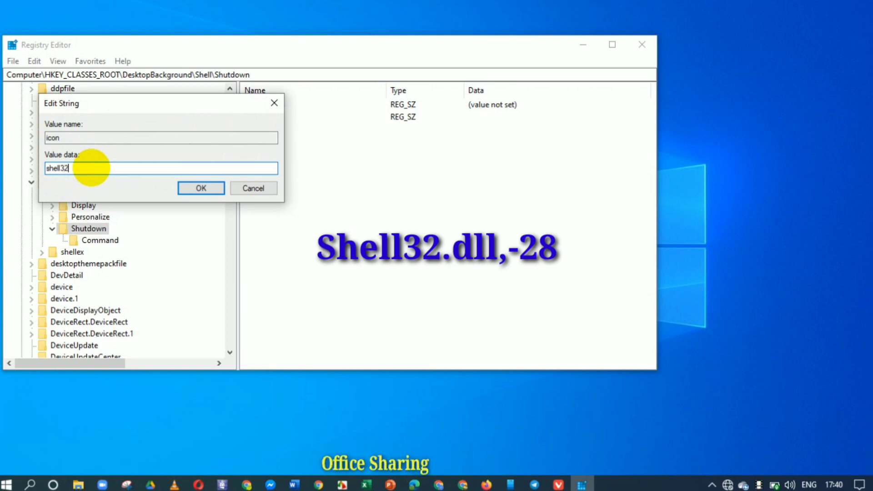
type(".")
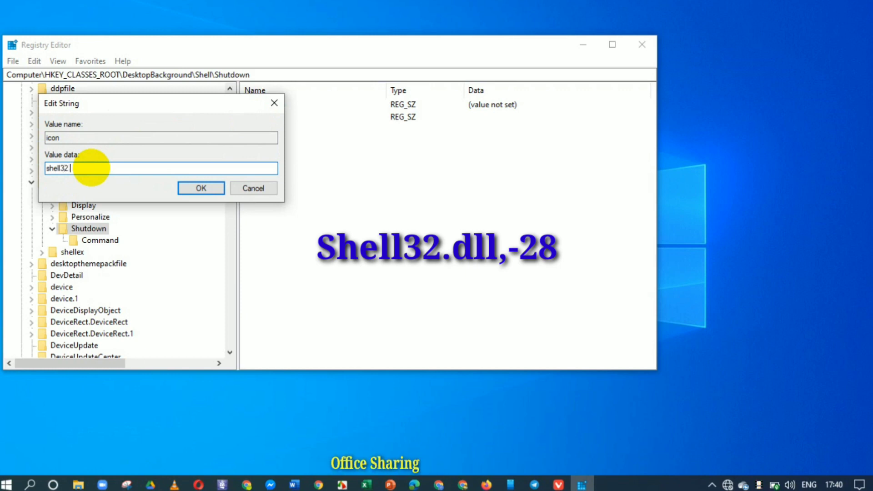
type("dll")
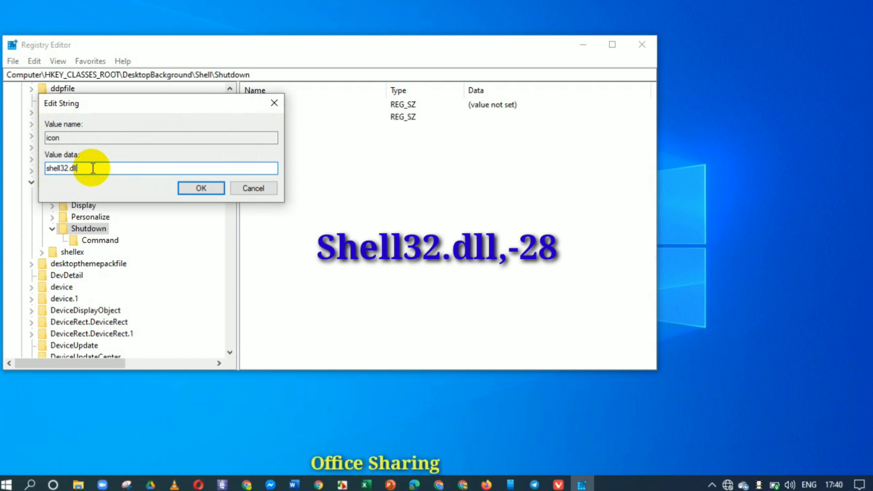
type(",")
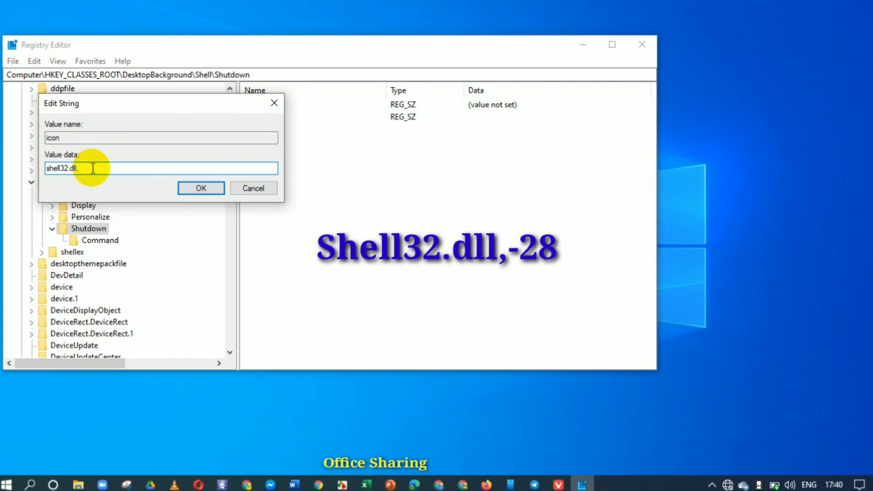
type("-2")
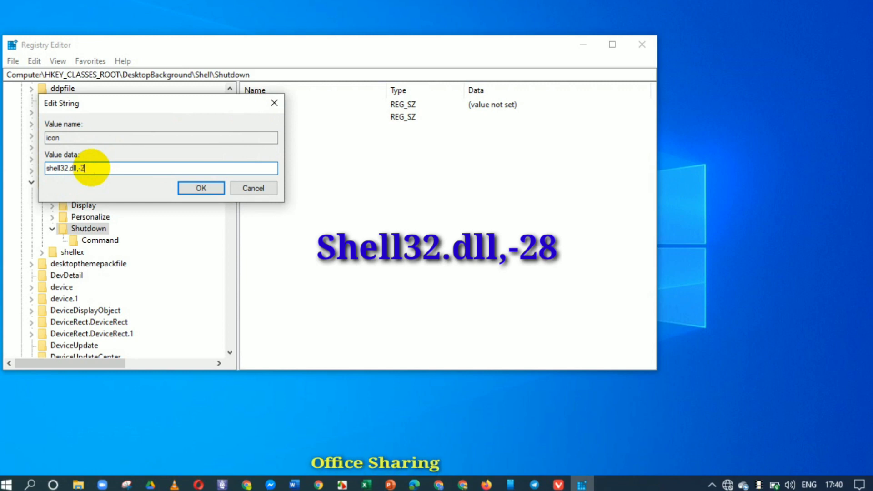
type("8")
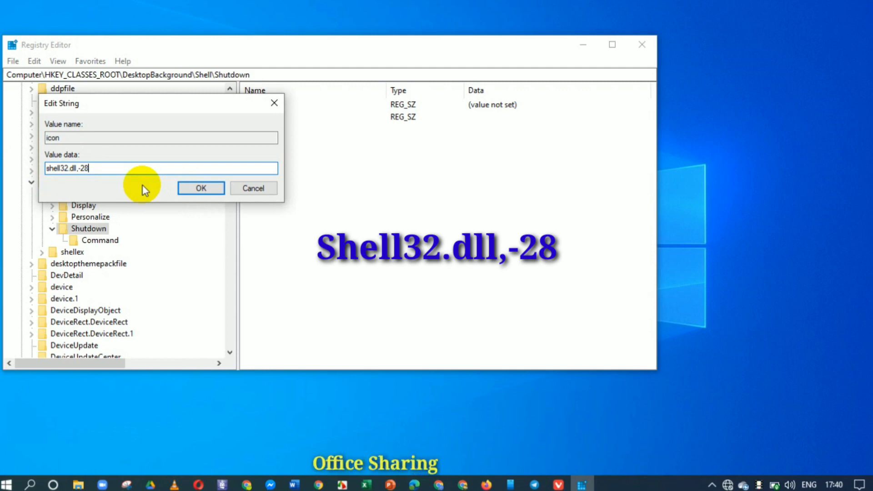
left_click(196, 189)
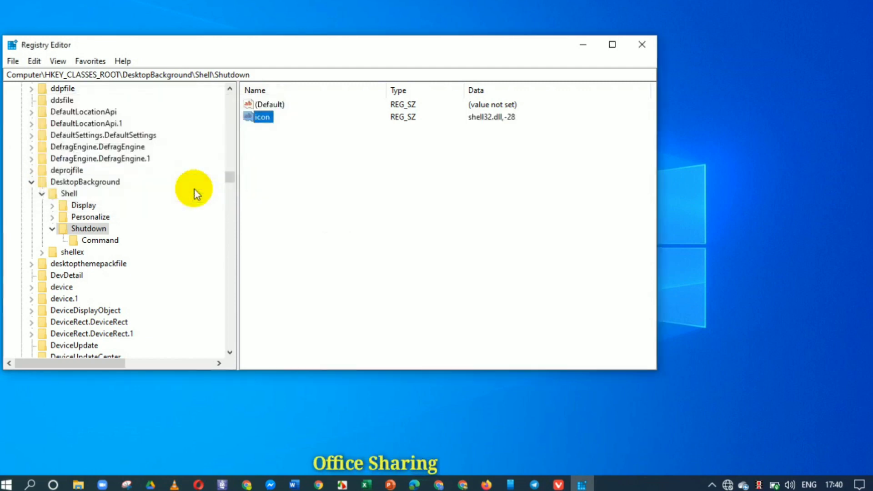
Inspect the desktop context menu again to check the Shutdown entry's icon, and return to the registry window
left_click(730, 102)
right_click(730, 105)
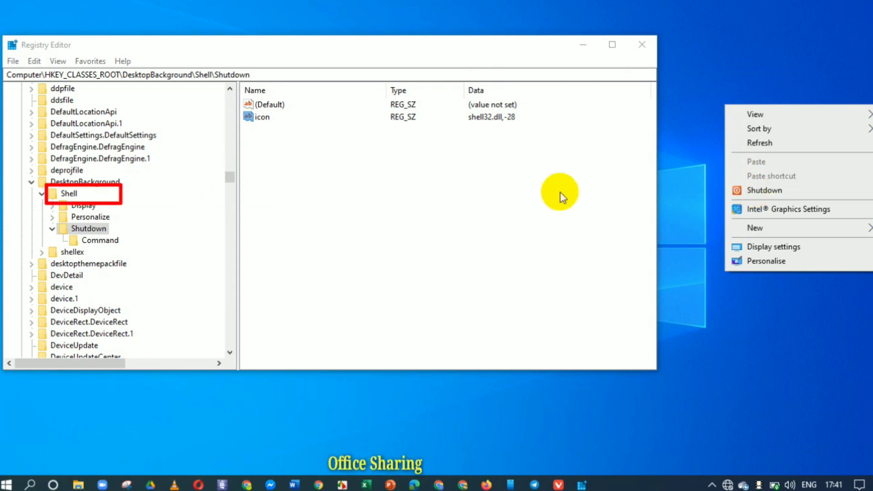
left_click(205, 231)
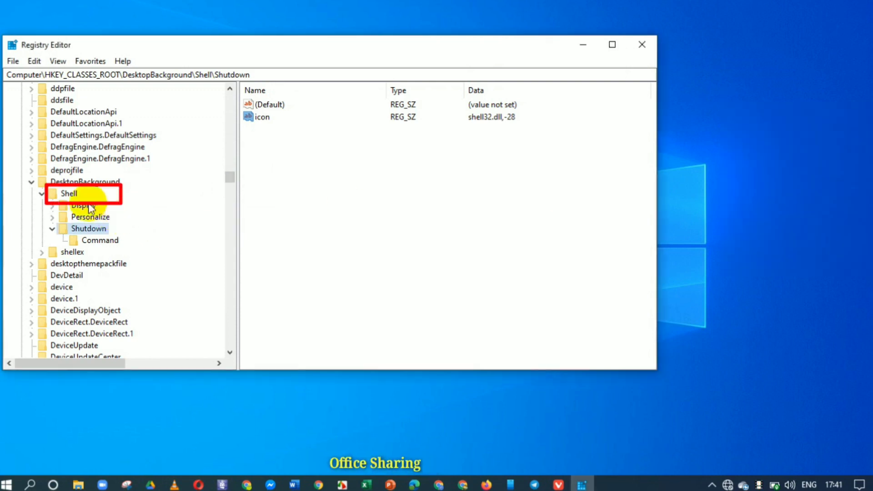
Create a new key named "restart" under the DesktopBackground Shell key
left_click(68, 196)
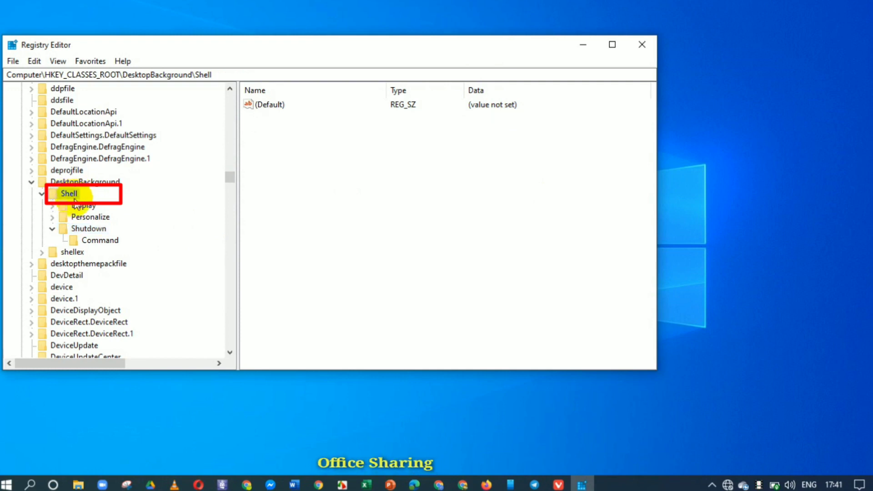
right_click(73, 193)
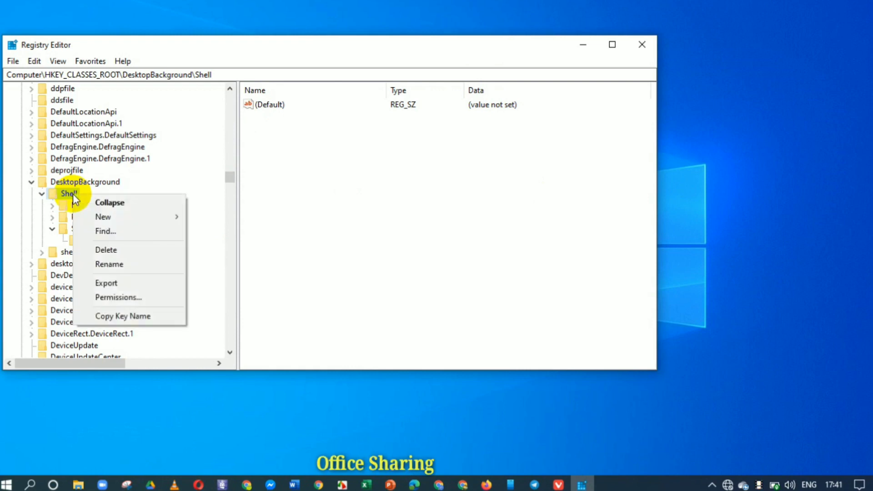
mouse_move(113, 221)
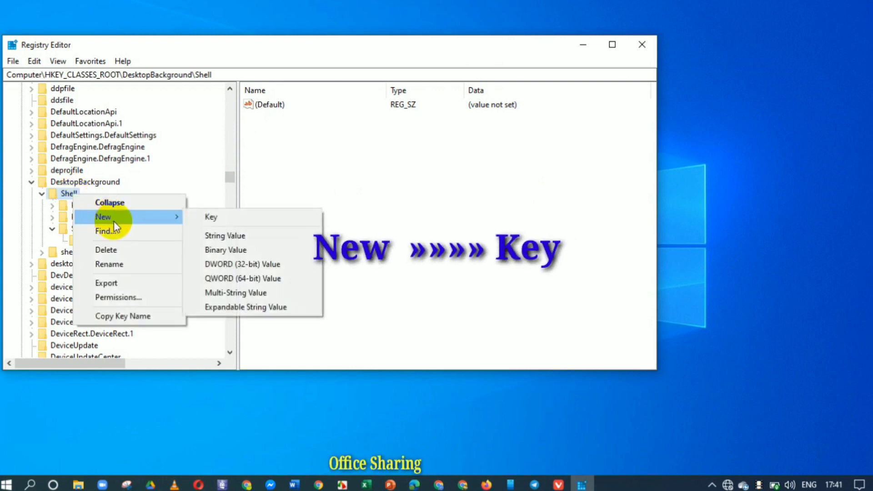
left_click(227, 220)
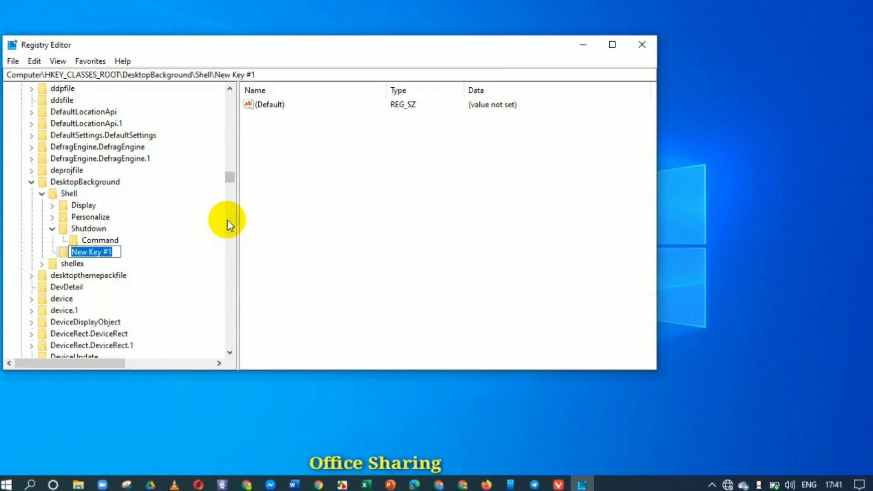
type("restart")
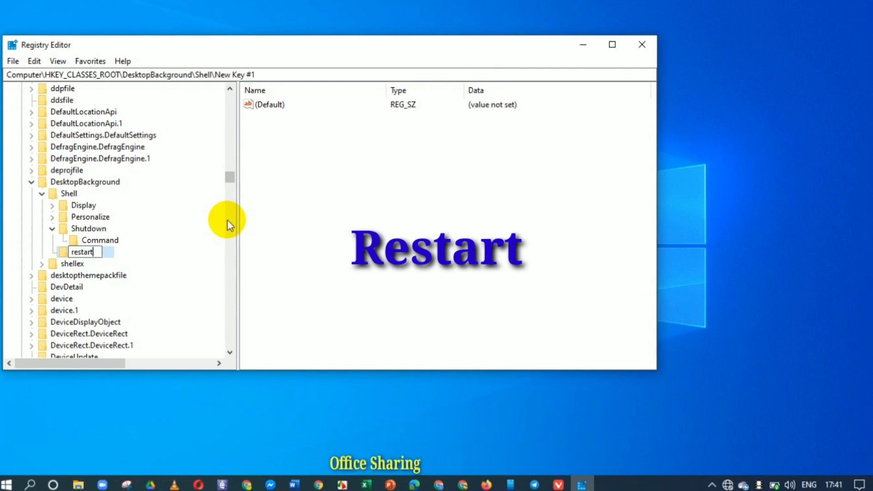
key("Return")
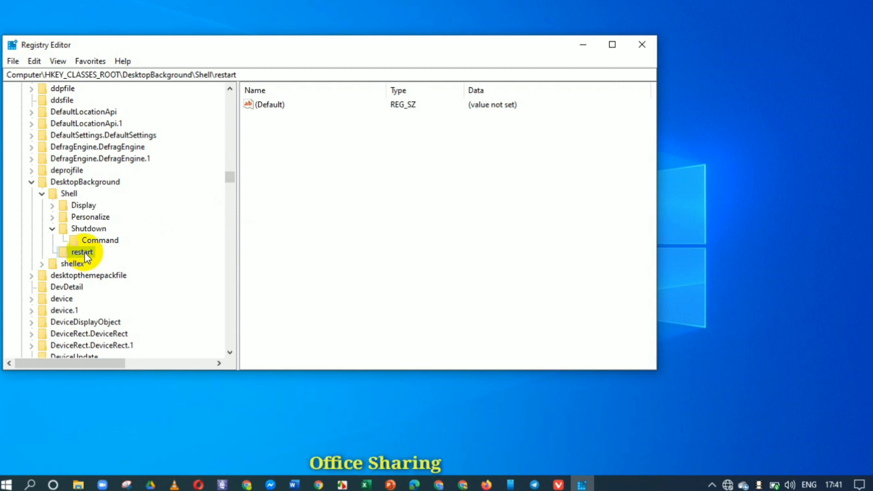
Create a subkey named "command" inside the restart key
right_click(84, 252)
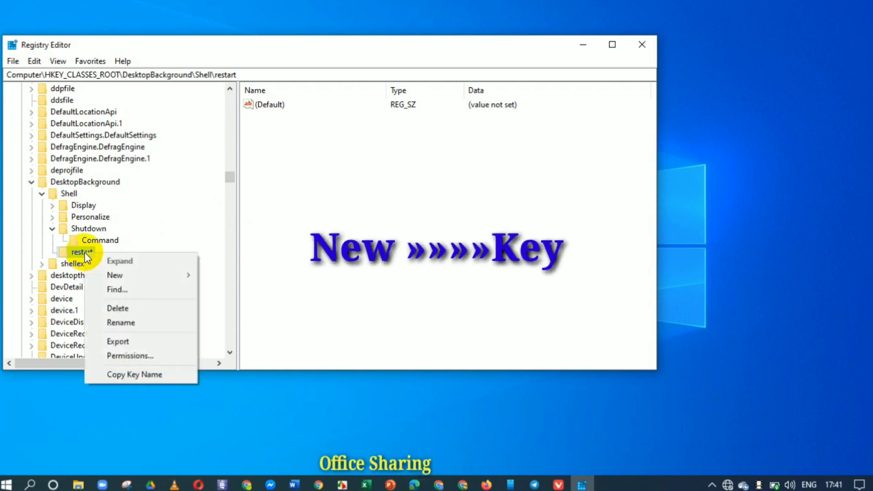
mouse_move(123, 277)
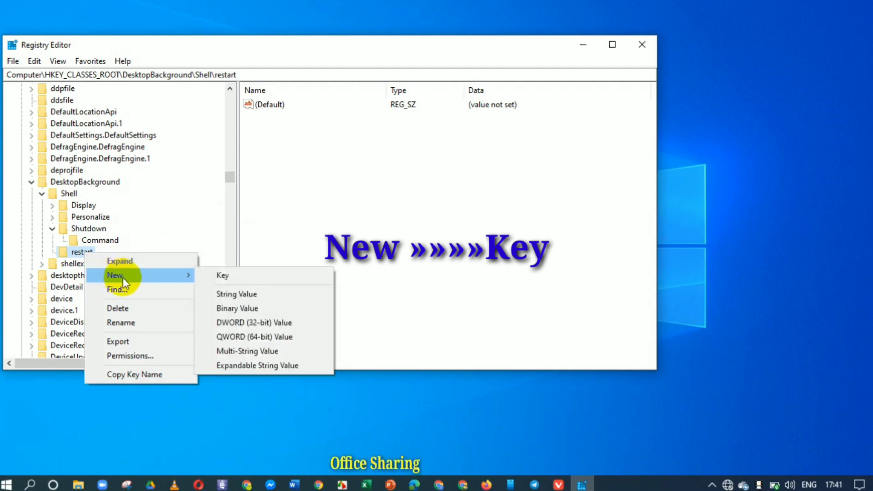
left_click(245, 279)
type("co")
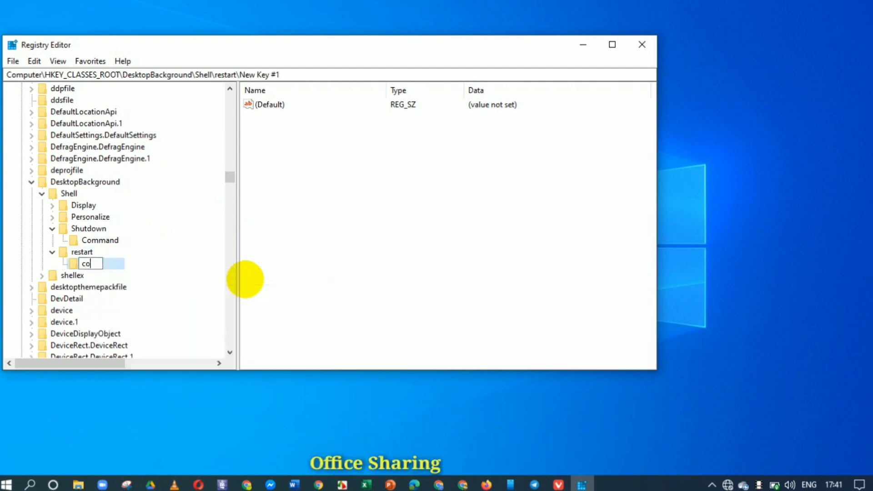
type("mmand")
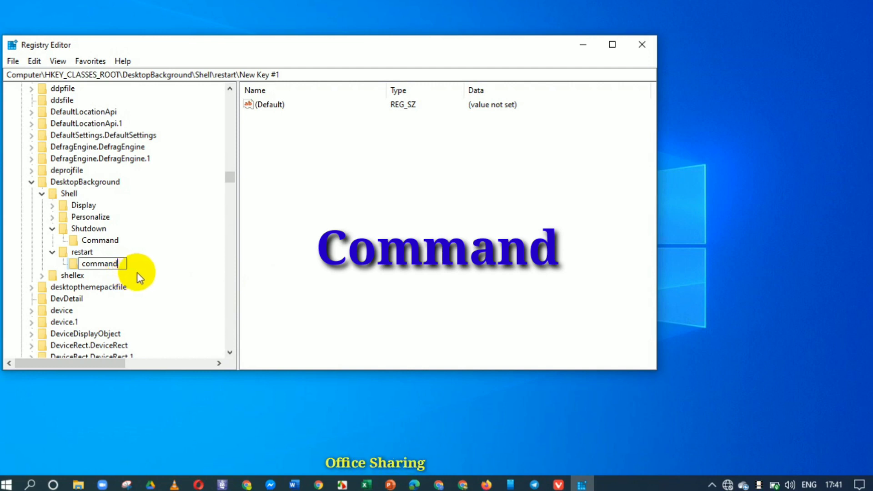
key("Return")
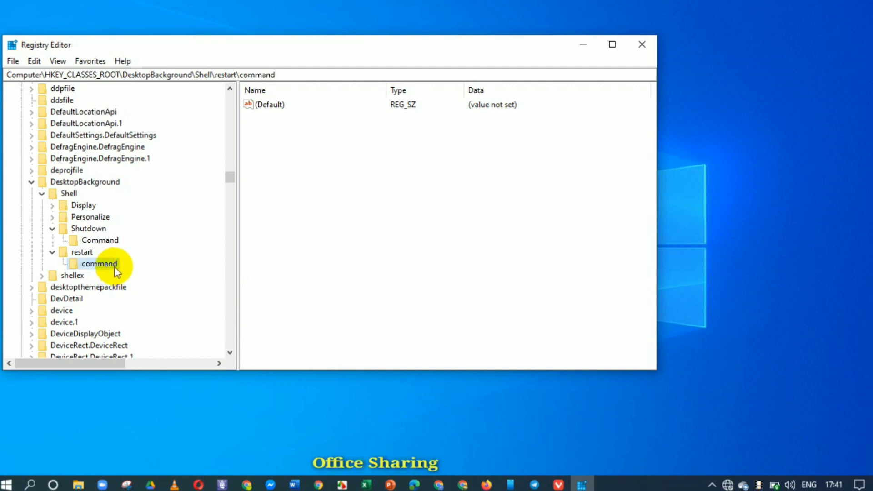
Set the (Default) value data of the restart key's command subkey to "shutdown -r -t 00 -f"
left_click(273, 108)
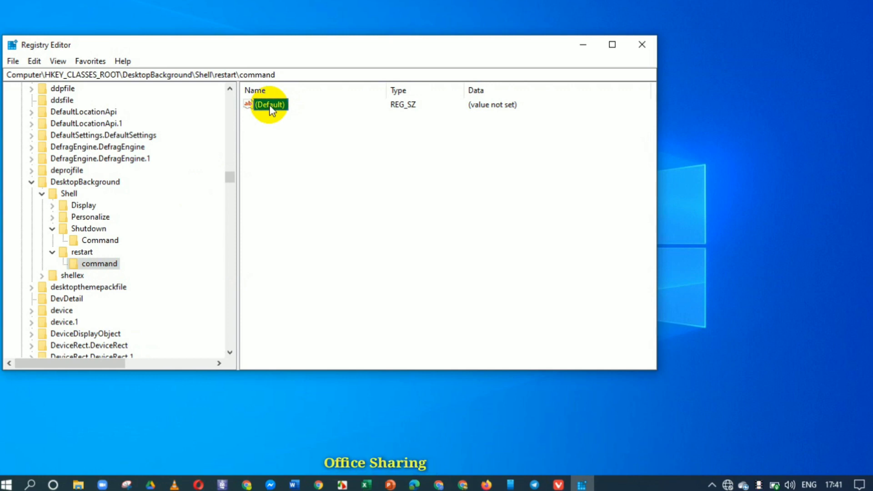
double_click(269, 104)
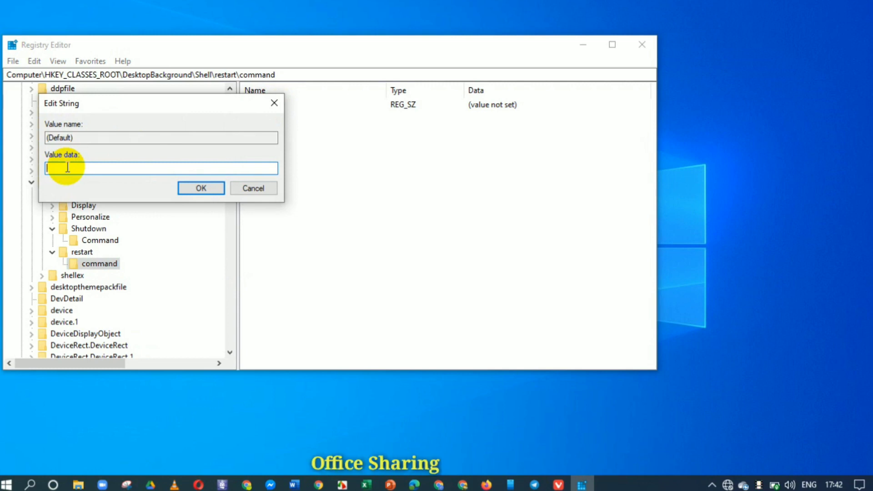
type("sh")
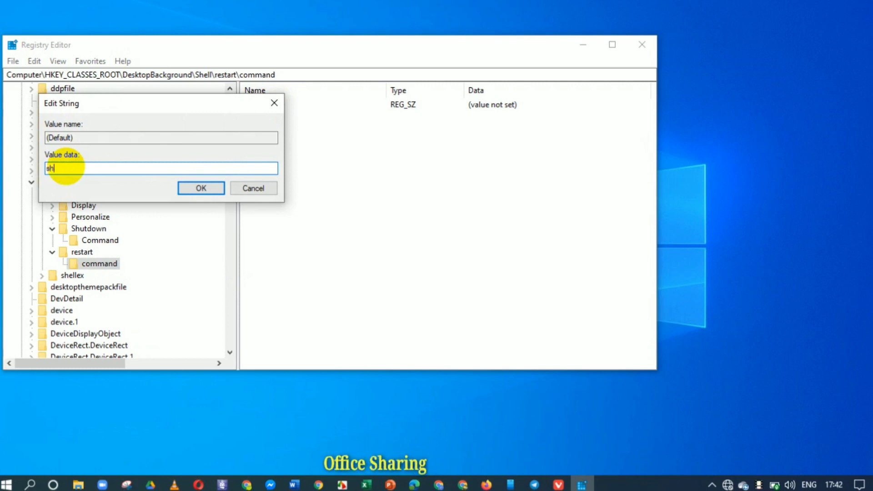
type("utdown")
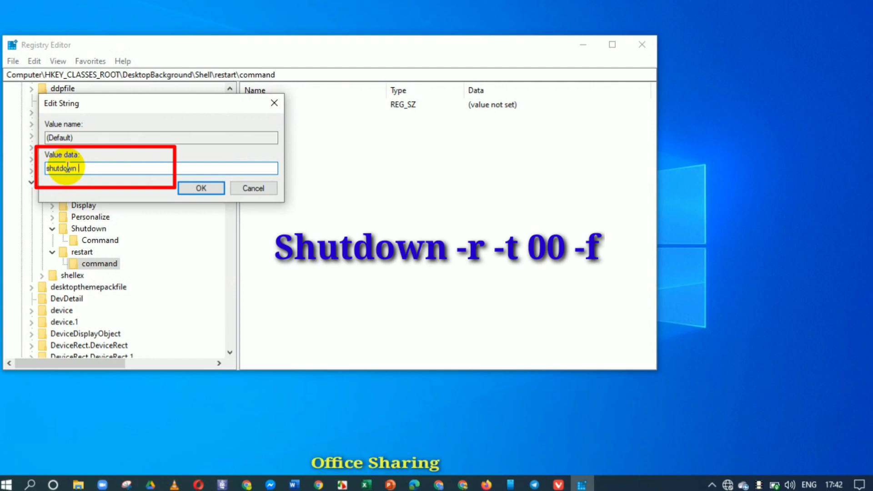
type(" -")
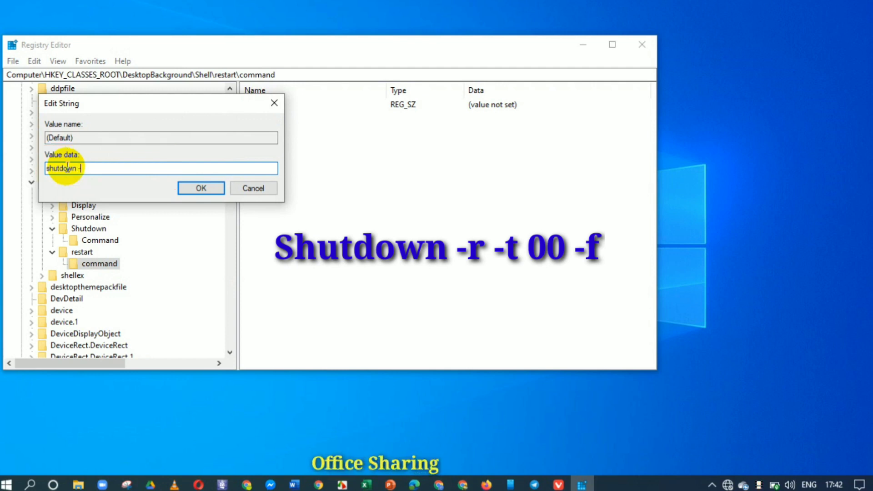
type("r ")
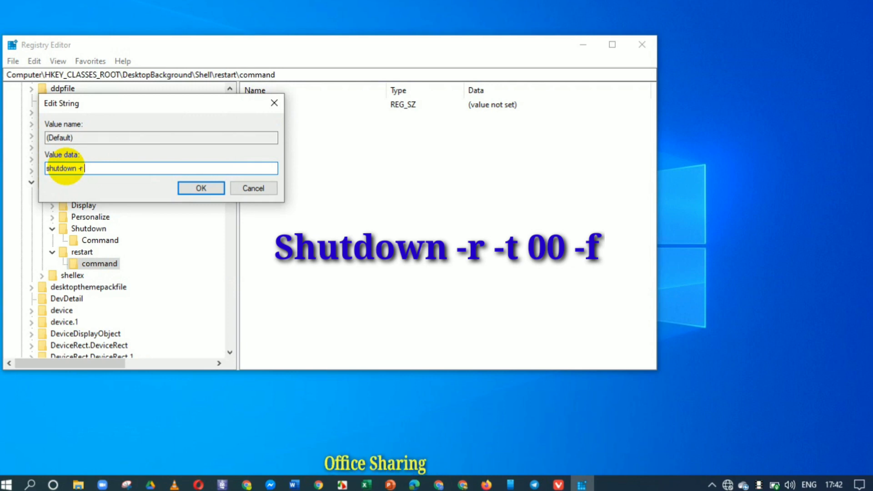
type("-t")
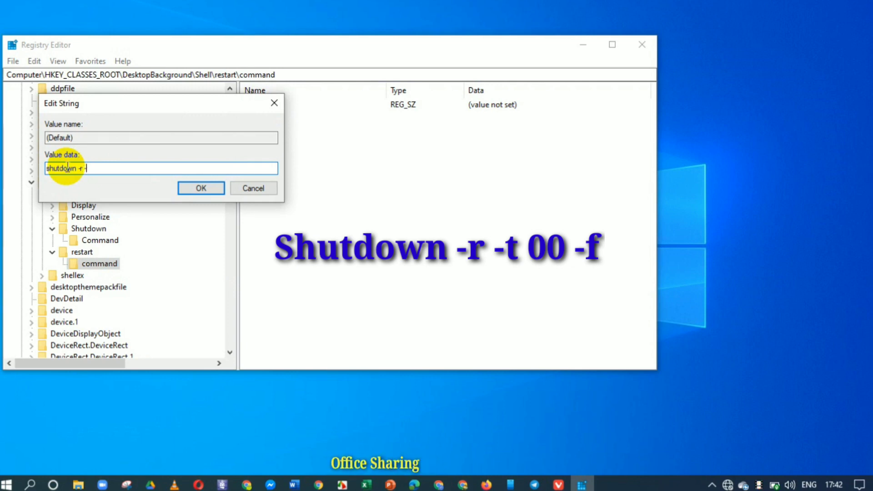
type(" 00")
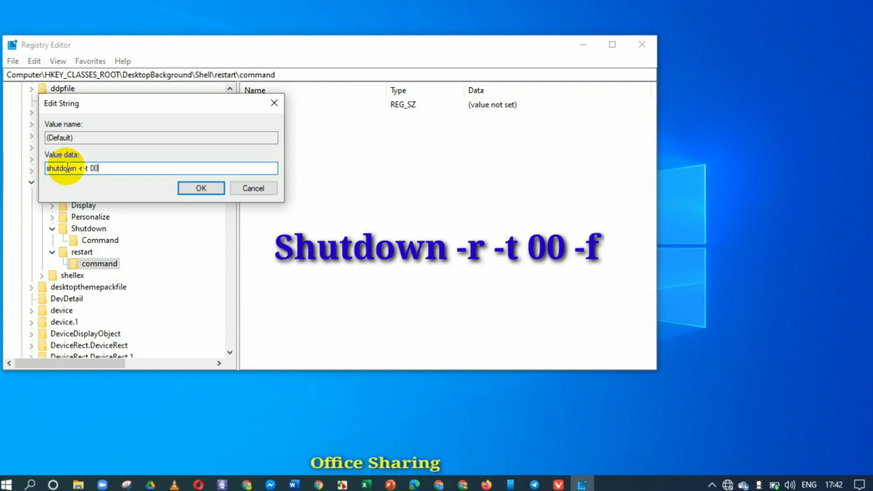
type(" -f")
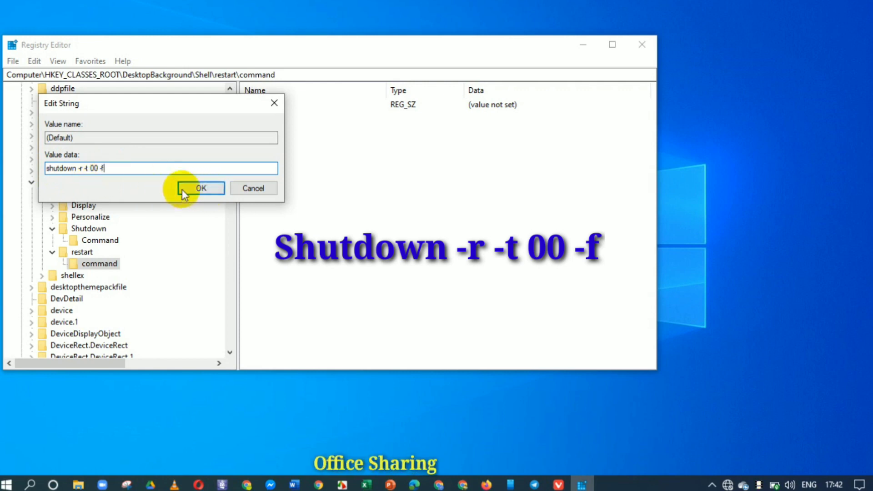
left_click(201, 189)
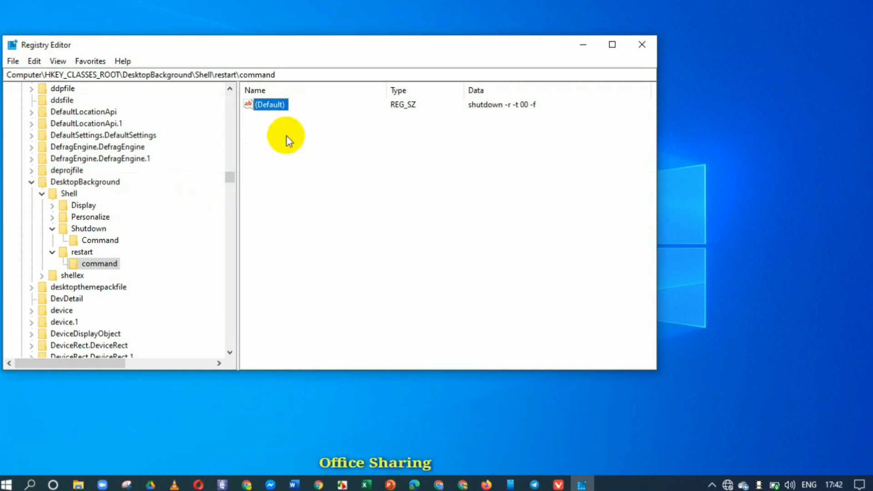
Inspect the desktop context menu for the restart entry and return to the registry window
left_click(690, 166)
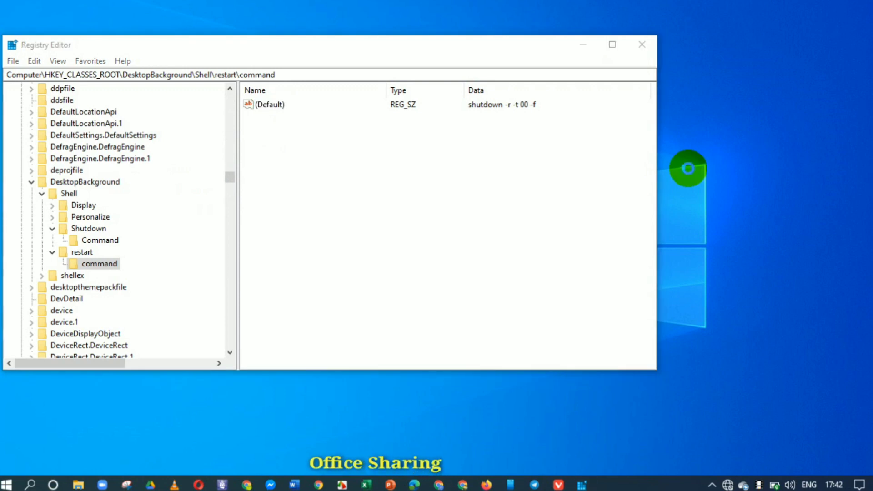
right_click(688, 169)
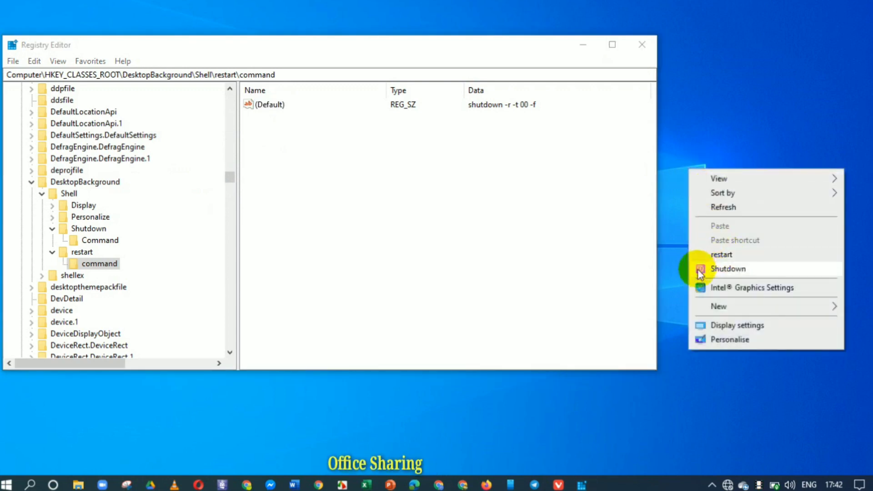
left_click(322, 191)
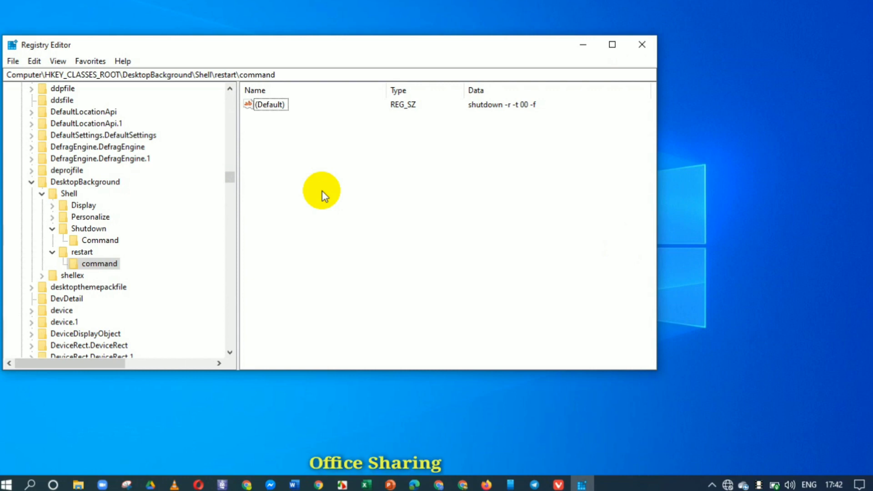
Create a new string value named "icon" in the restart key
left_click(86, 251)
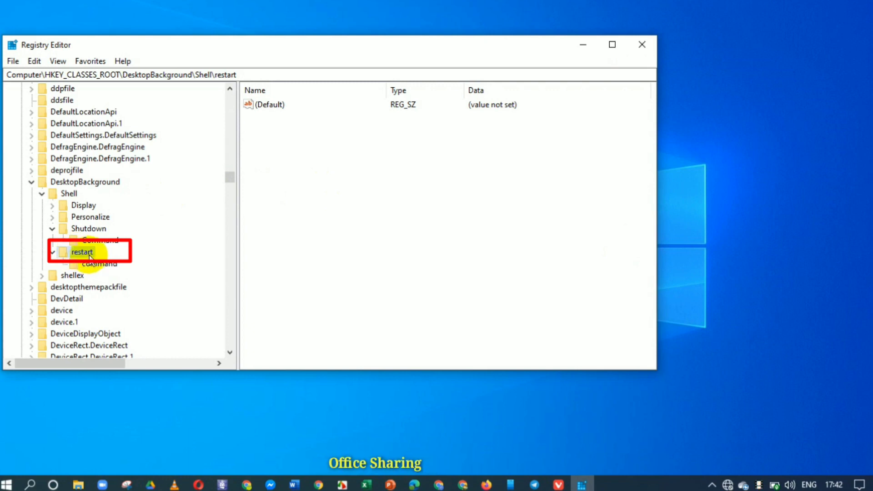
right_click(321, 181)
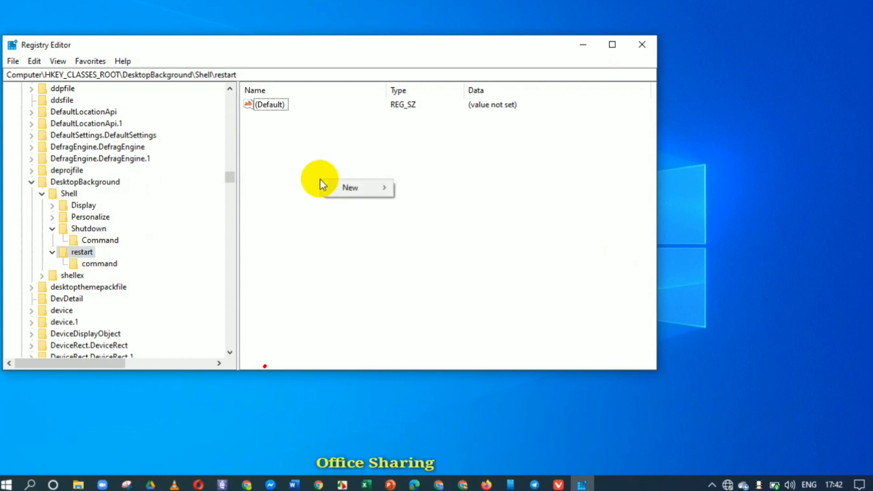
mouse_move(351, 194)
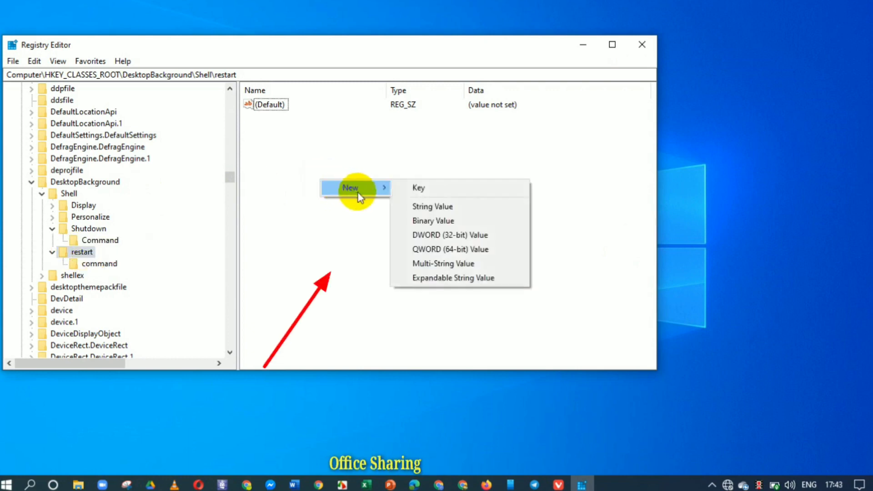
left_click(429, 207)
type("i")
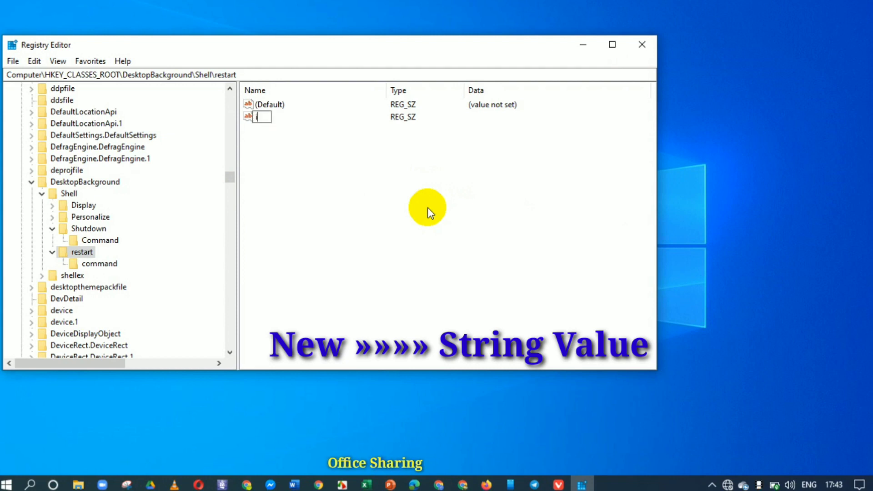
type("con")
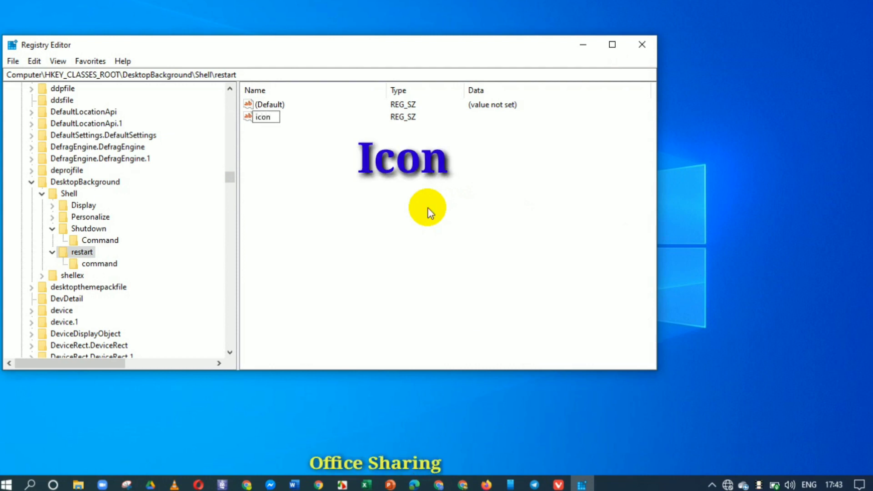
key("Return")
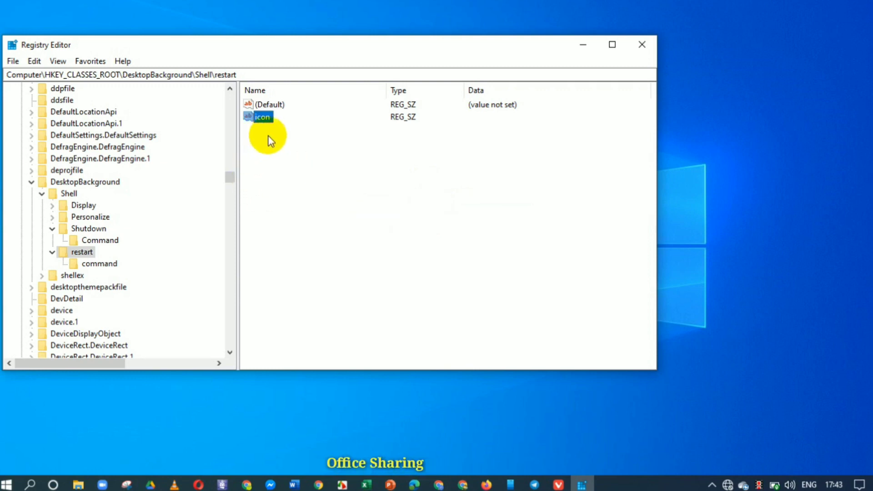
Set the value data of the restart key's icon string to "shell32.dll,-47"
double_click(265, 120)
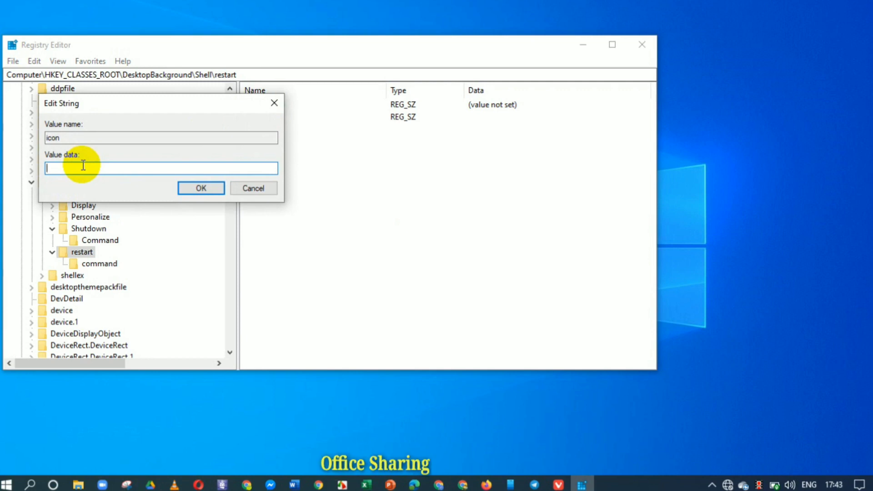
type("she")
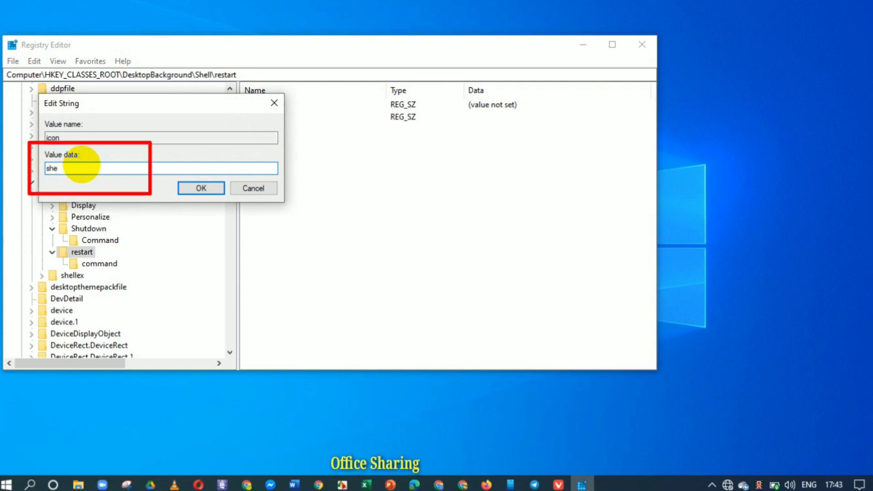
type("ll")
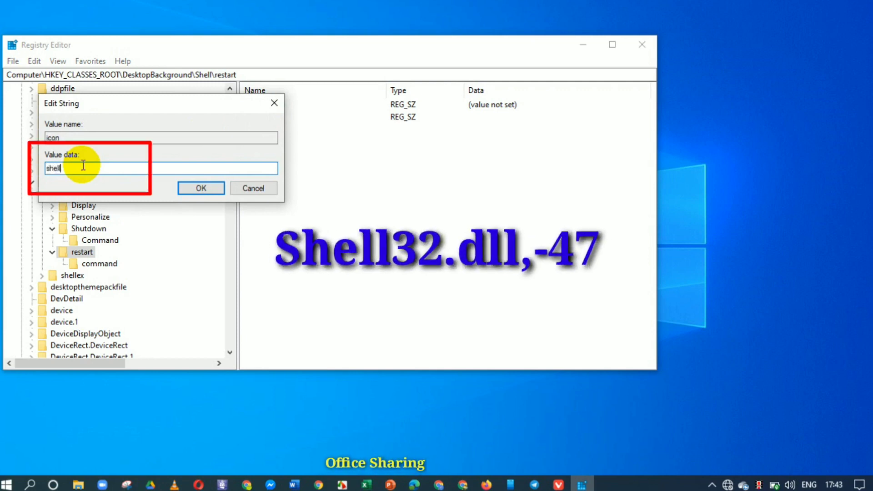
type("32")
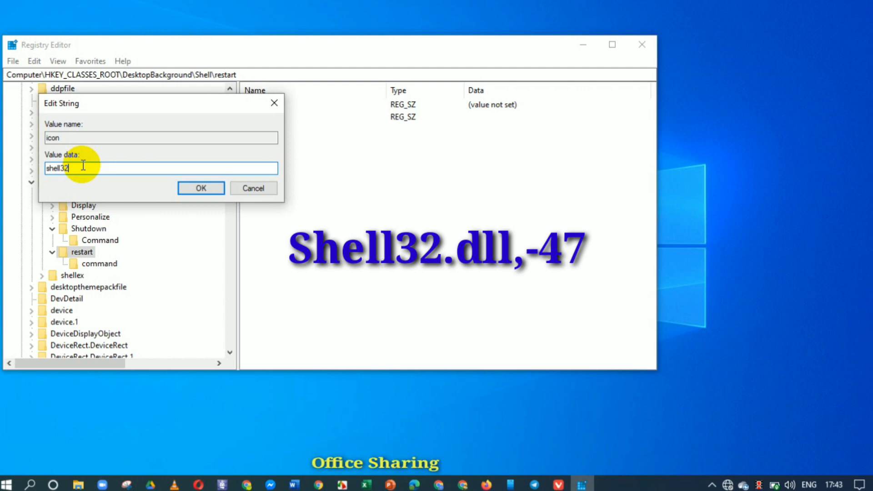
type(".d")
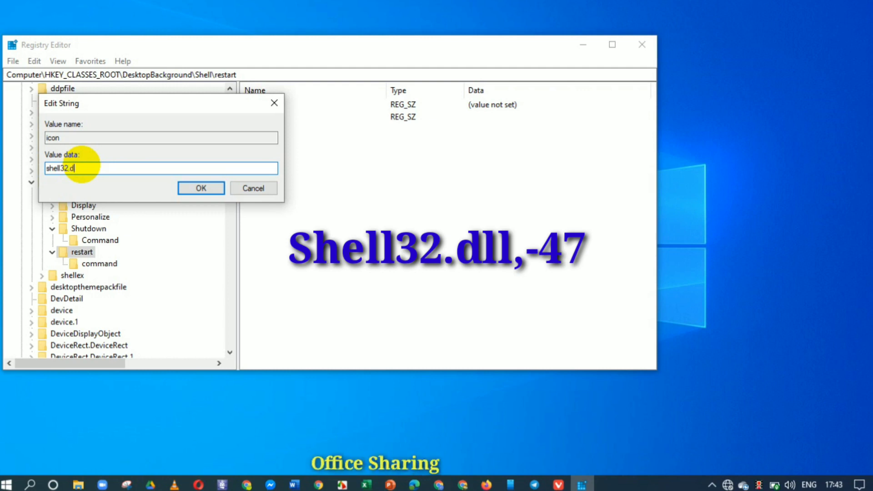
type("ll")
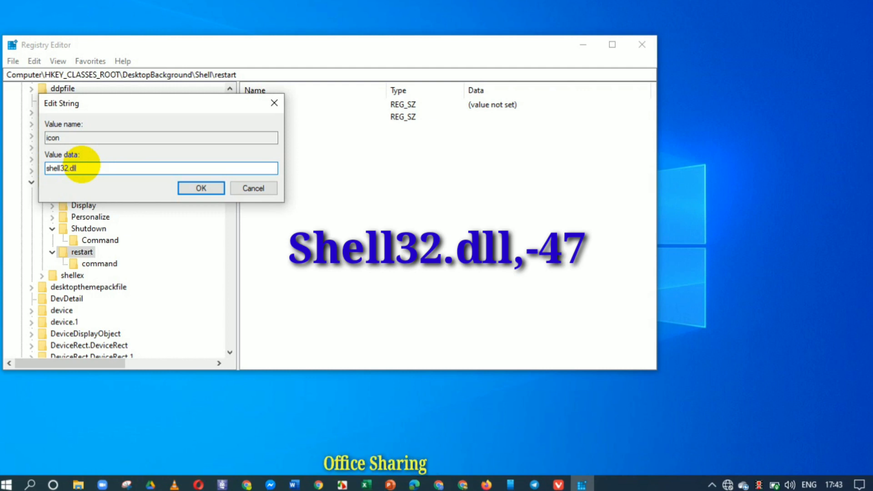
type(",-")
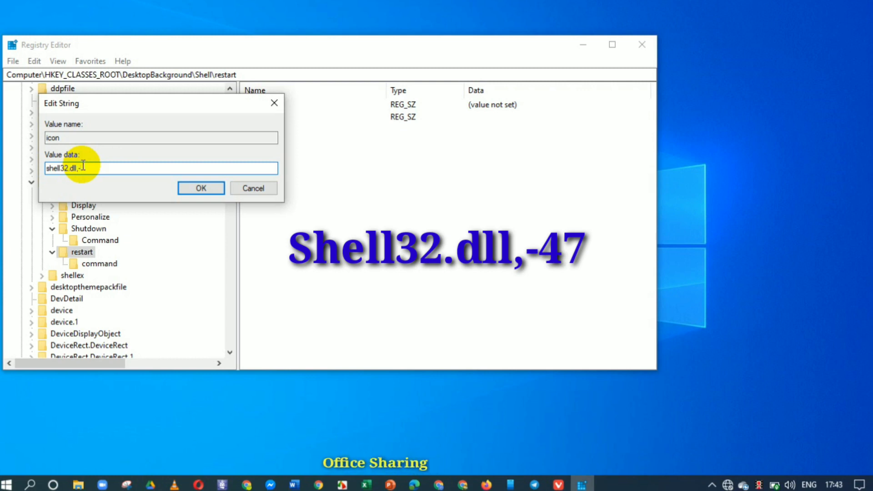
type("47")
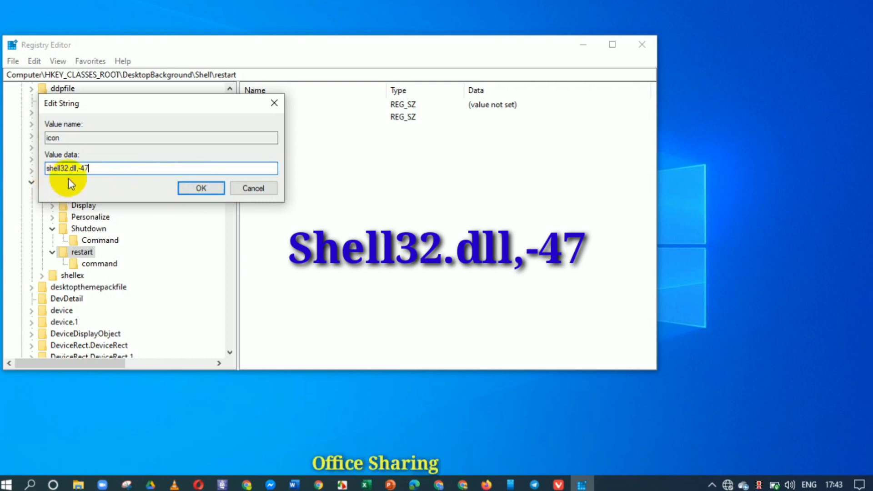
left_click(201, 189)
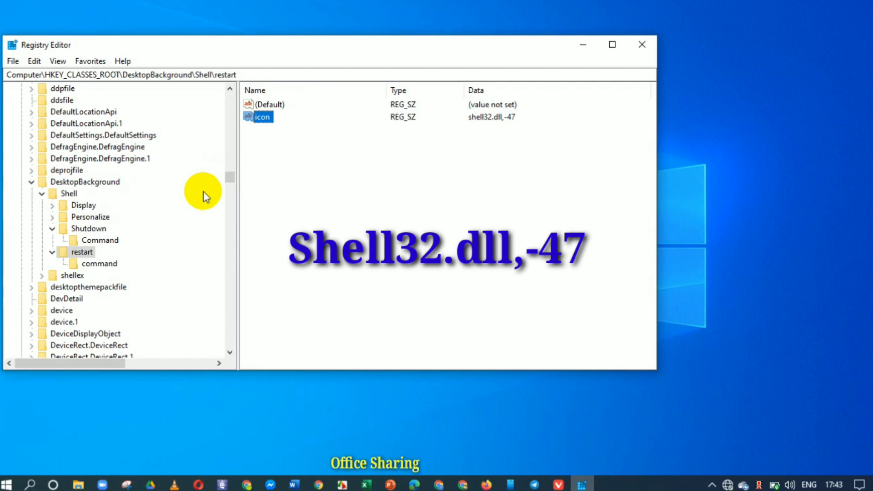
Check the desktop context menu for the restart entry's icon and close the Registry Editor
right_click(752, 170)
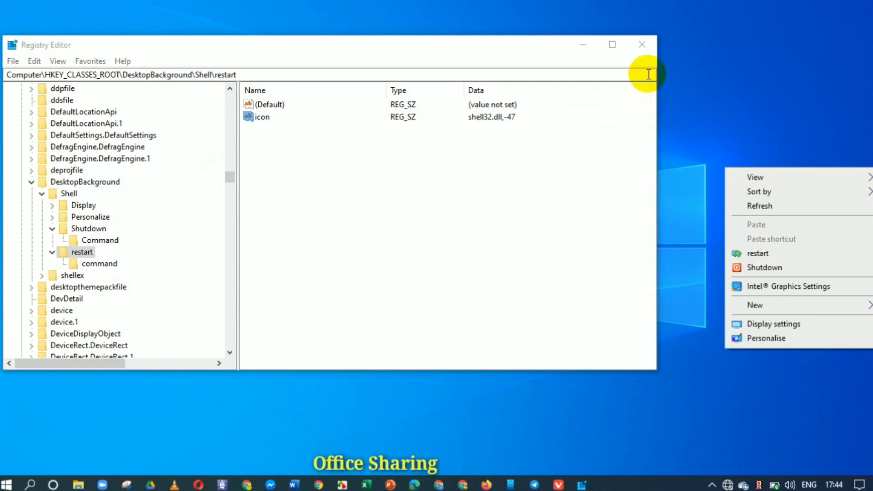
left_click(640, 45)
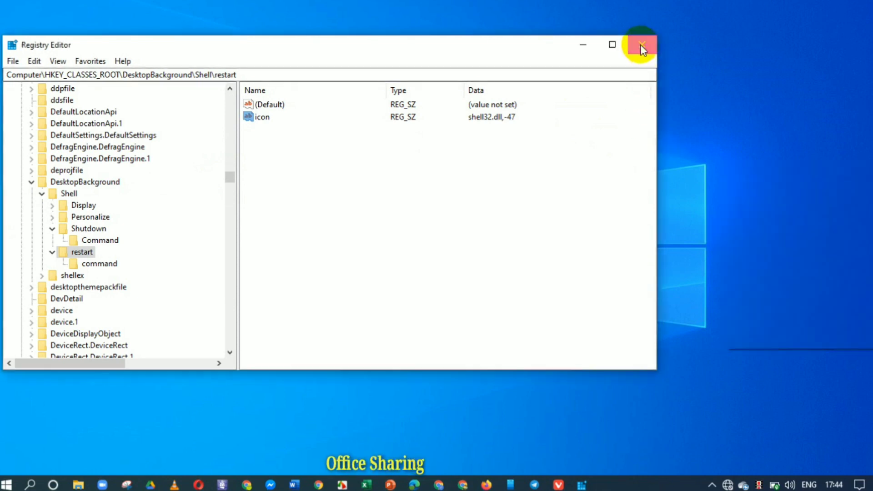
left_click(640, 44)
Refresh the desktop and reopen its context menu to examine the restart and Shutdown entries
right_click(409, 184)
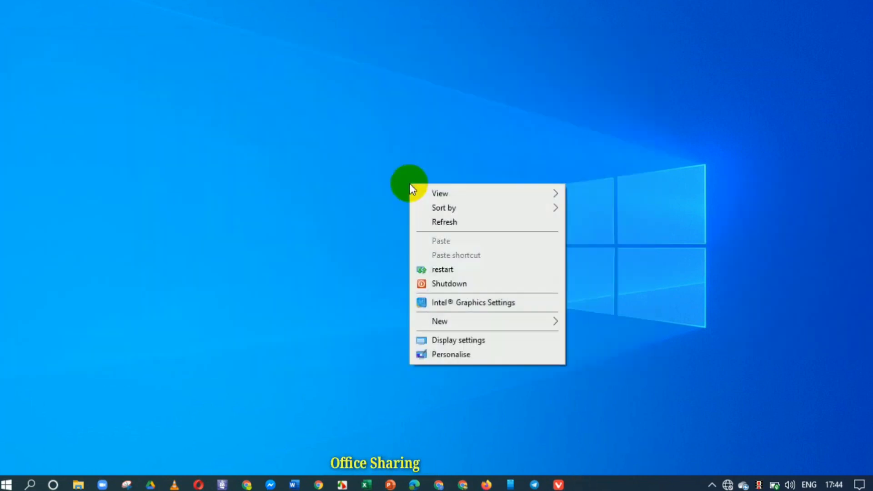
left_click(447, 224)
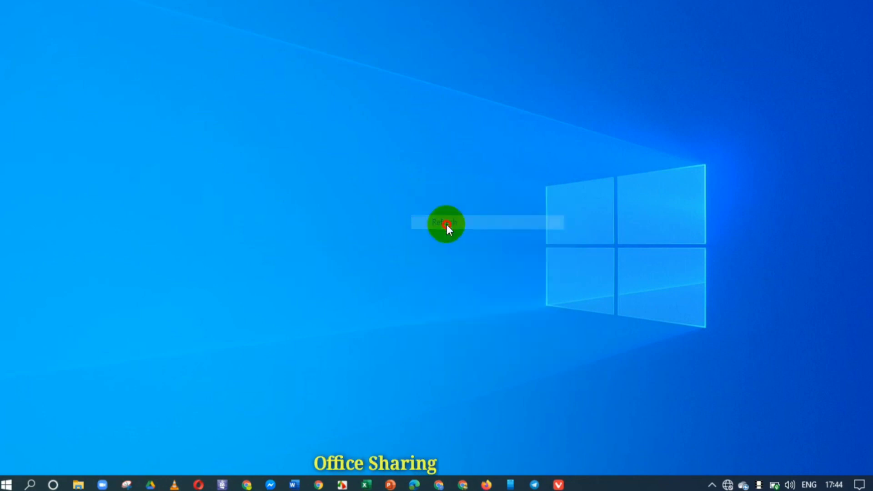
right_click(460, 188)
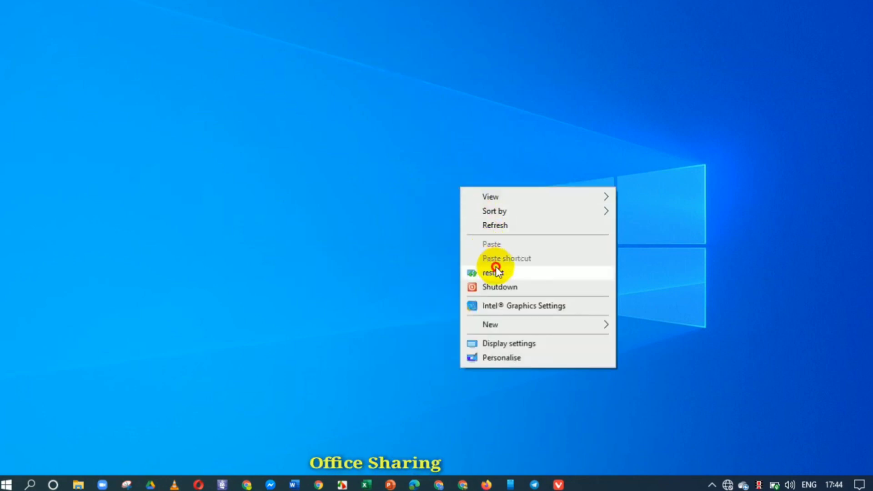